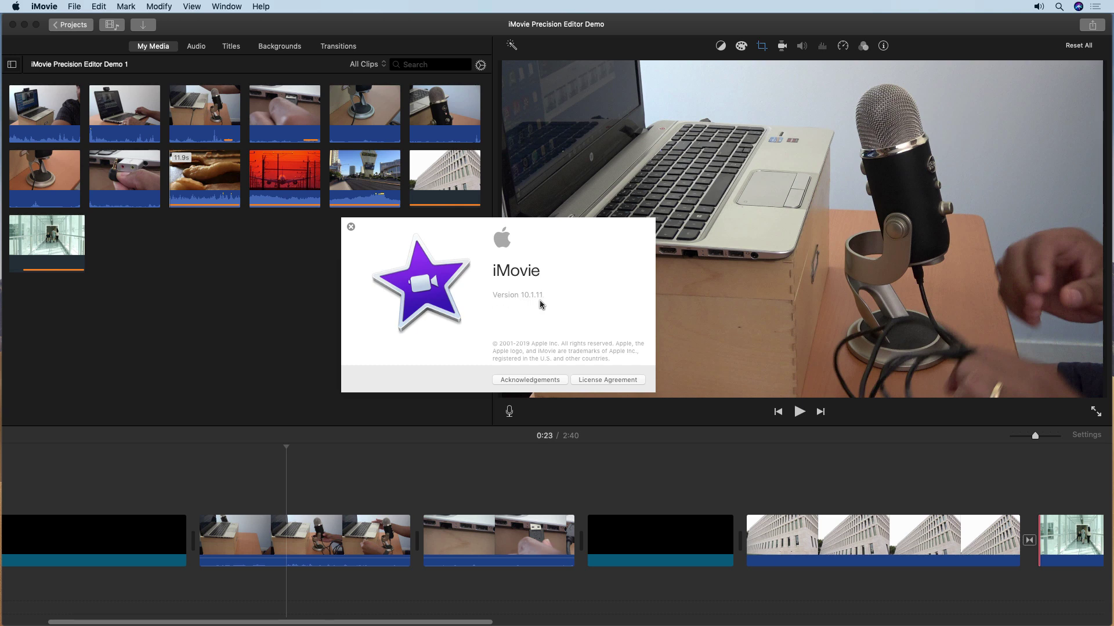
# Step: Close the About iMovie window and play the project around the laptop-to-USB cut
pyautogui.click(351, 228)
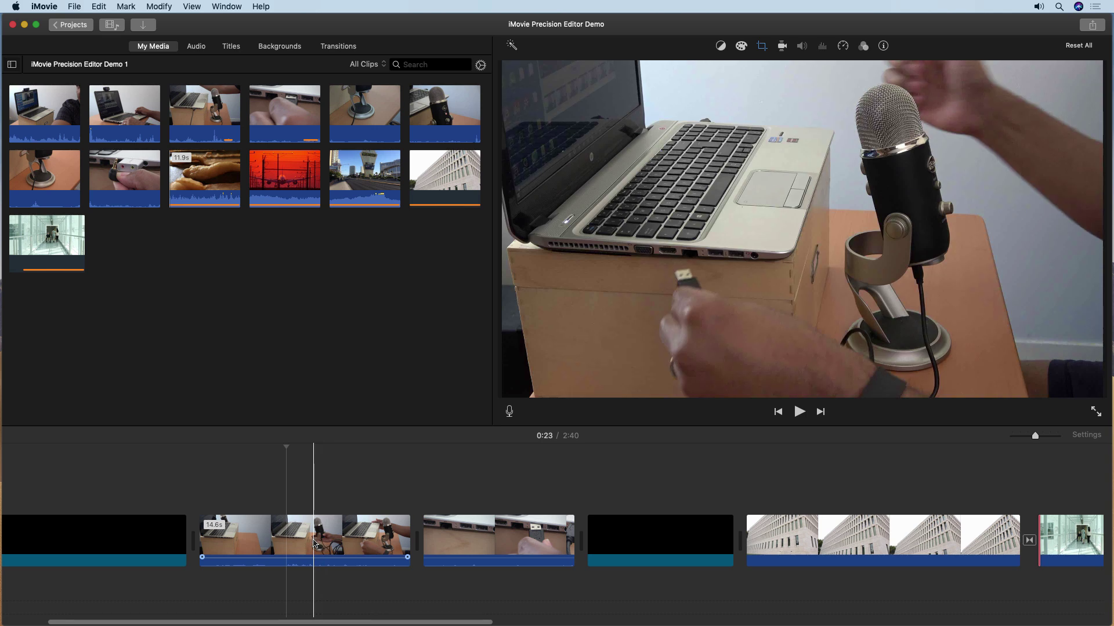
pyautogui.press('space')
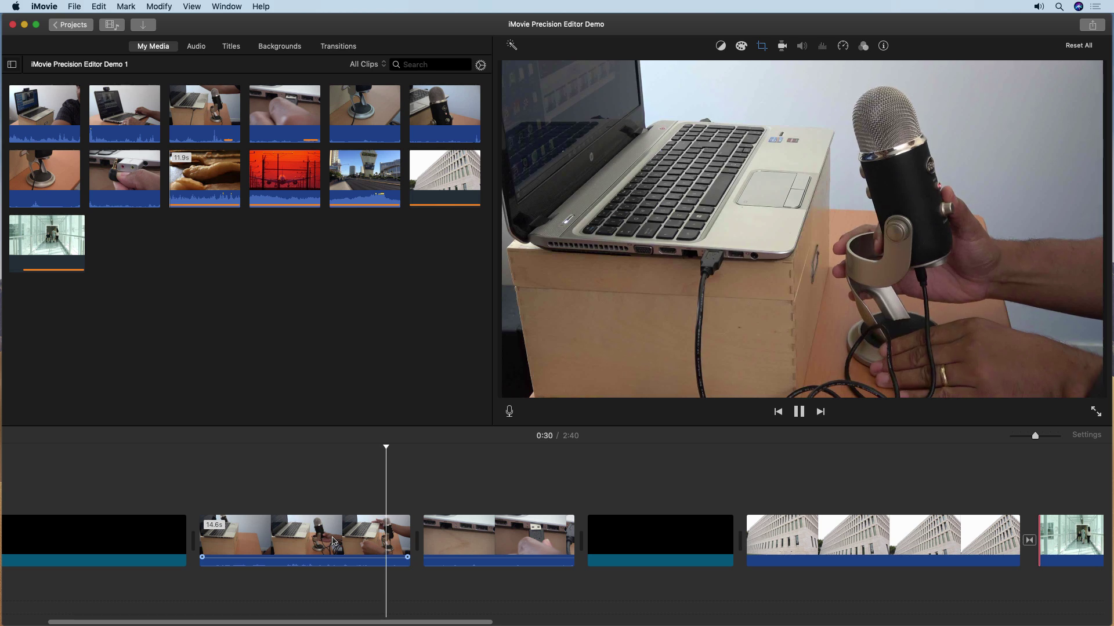
pyautogui.press('space')
# Step: Select the 10.5s USB clip and play it back from there
pyautogui.click(435, 539)
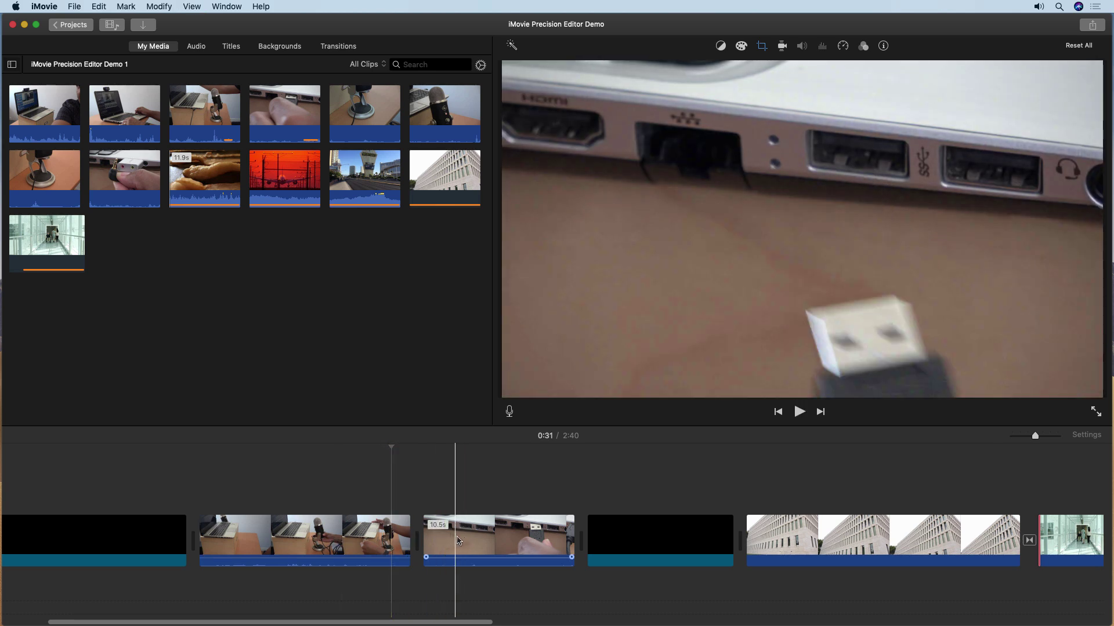
pyautogui.press('space')
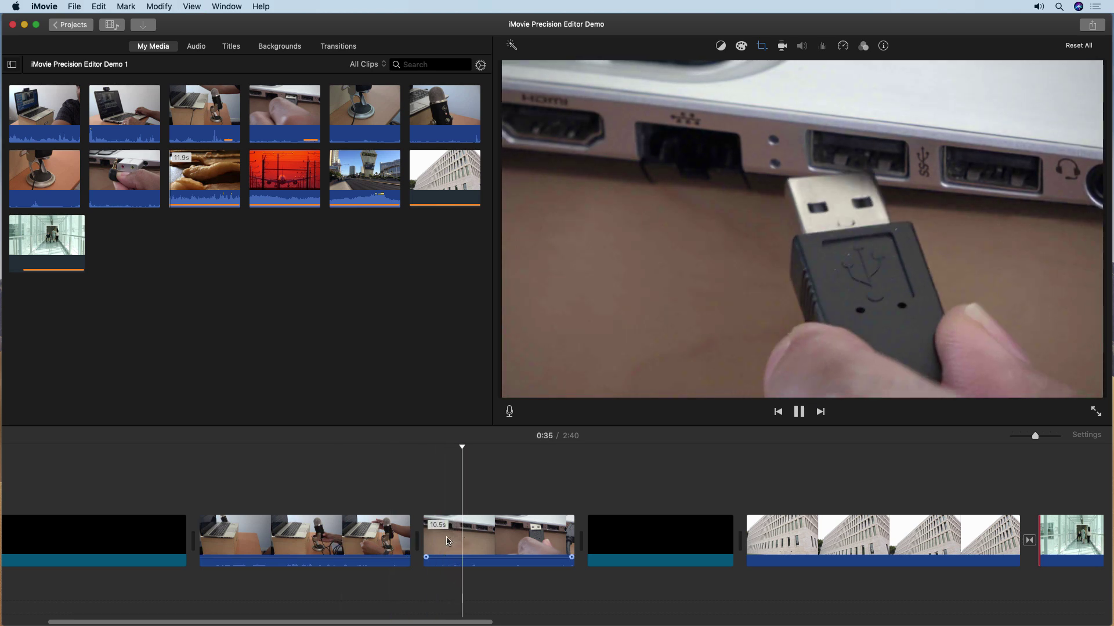
pyautogui.press('space')
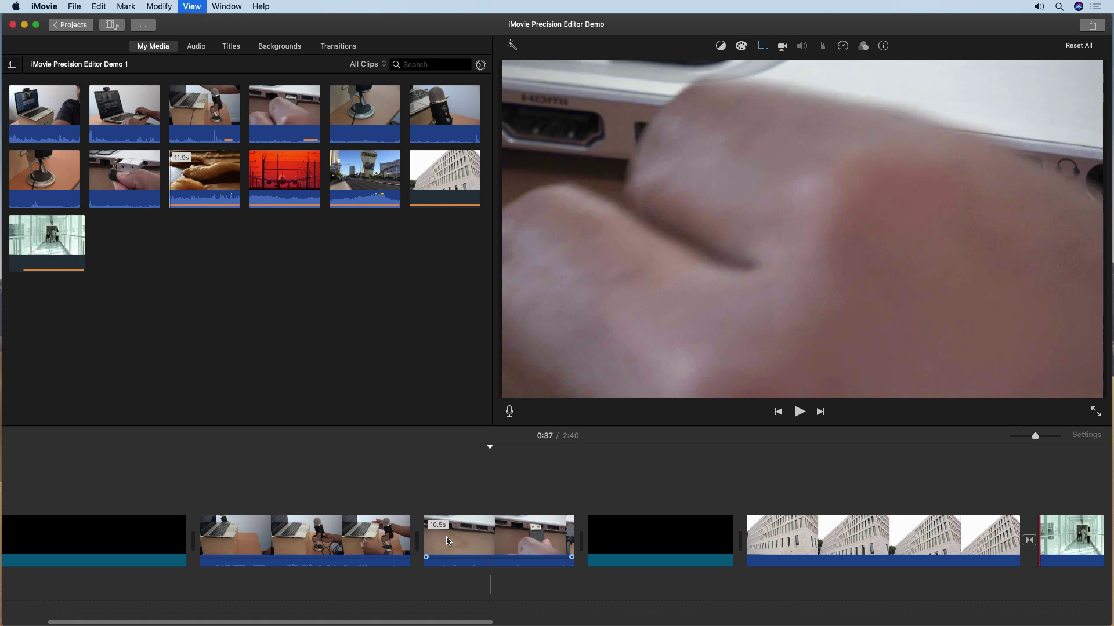
# Step: Alternately select the 14.6s laptop-and-microphone clip and the 10.5s USB clip to compare them
pyautogui.click(344, 544)
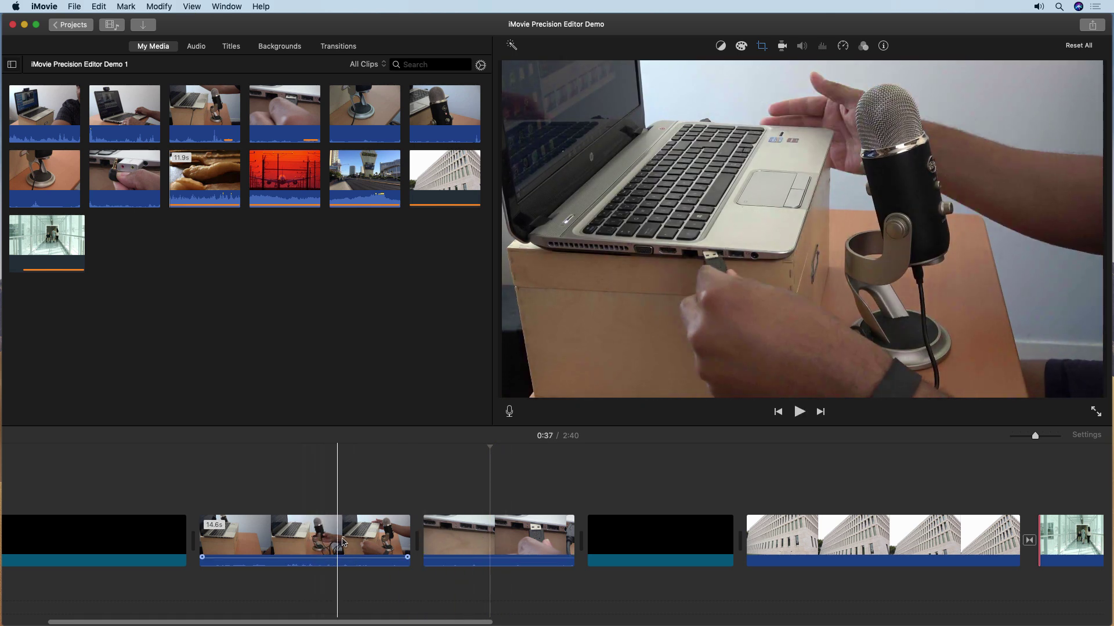
pyautogui.click(480, 545)
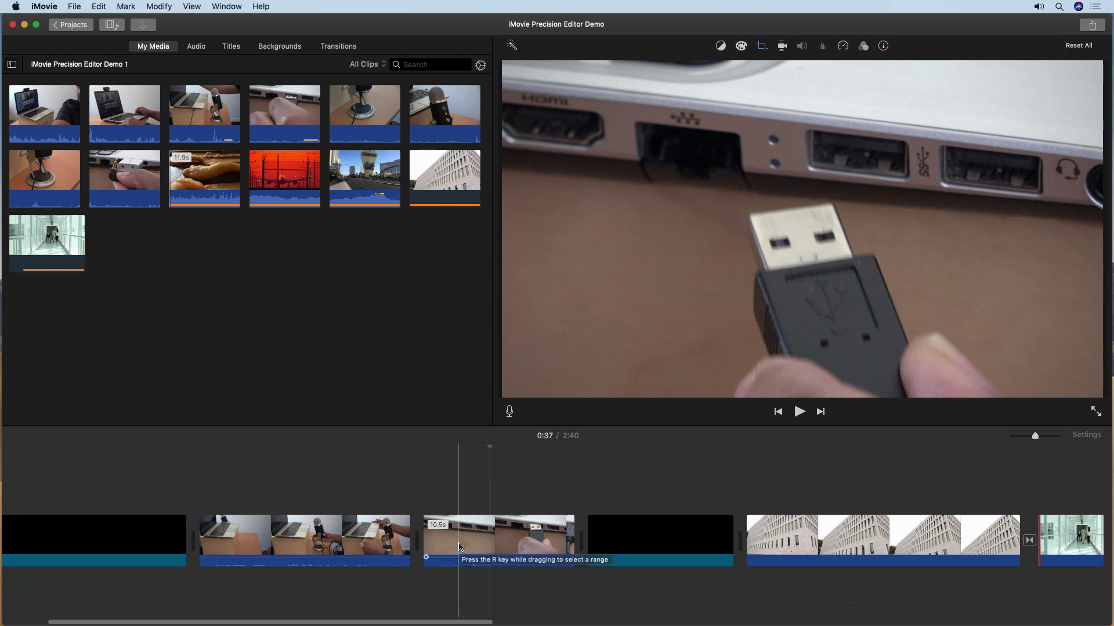
pyautogui.click(356, 549)
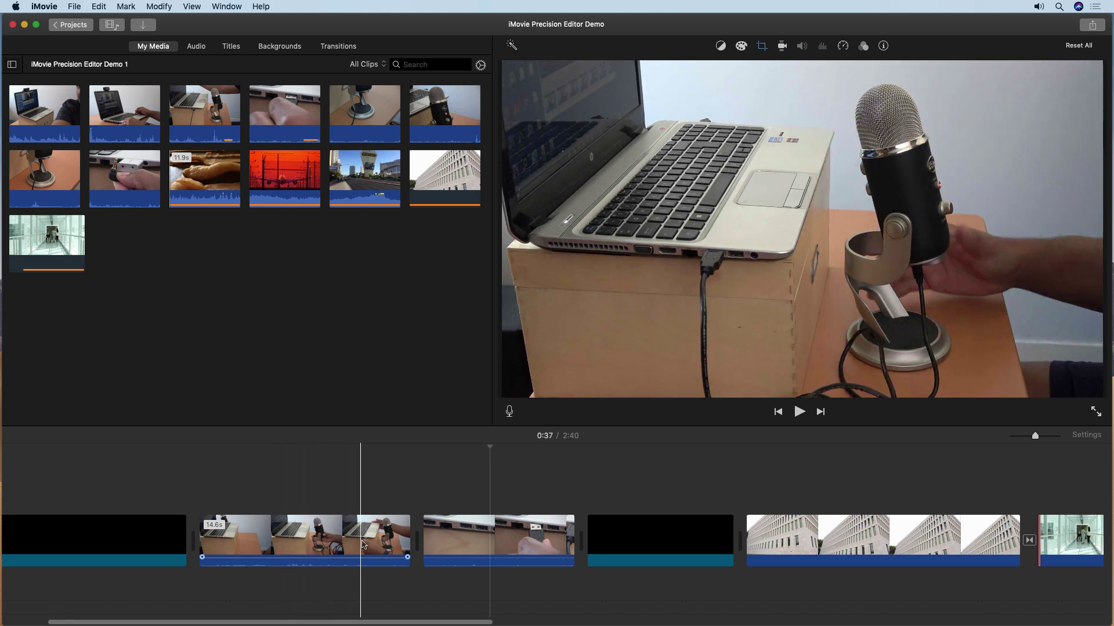
pyautogui.click(429, 540)
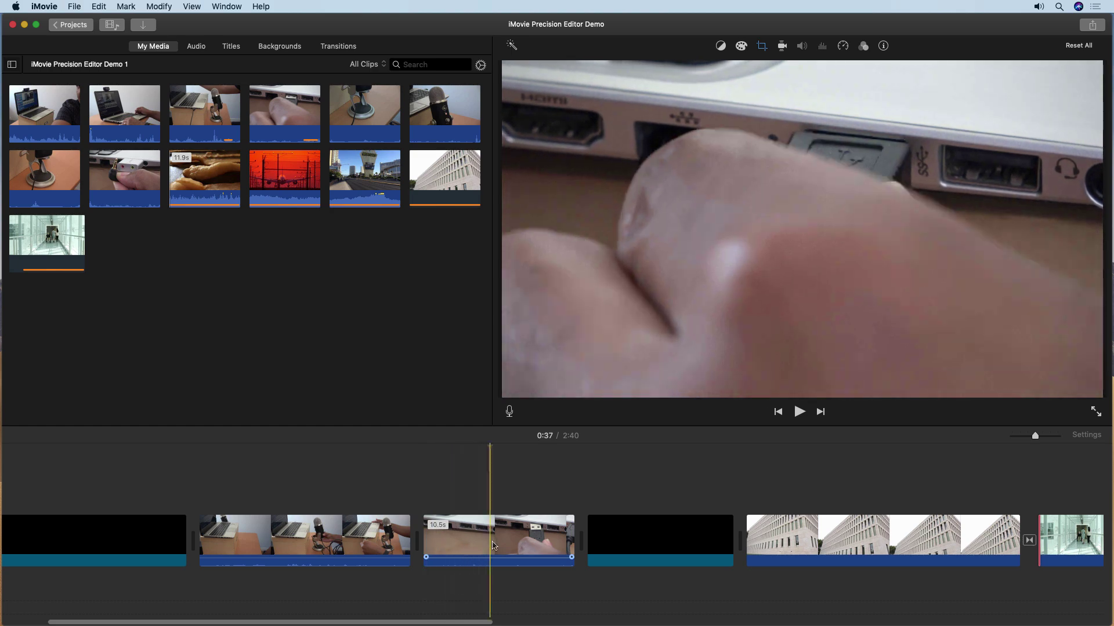
pyautogui.click(403, 548)
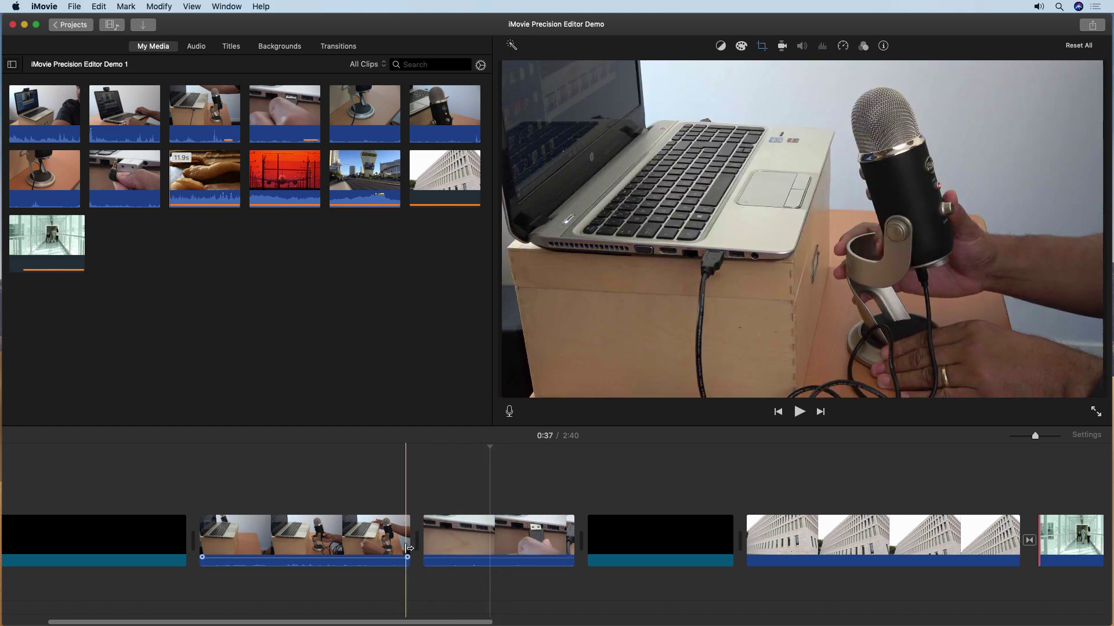
# Step: Shorten the 14.6s clip's end, trim the USB clip's start, then extend the laptop clip to 13.2s
pyautogui.moveTo(410, 537); pyautogui.dragTo(371, 540)
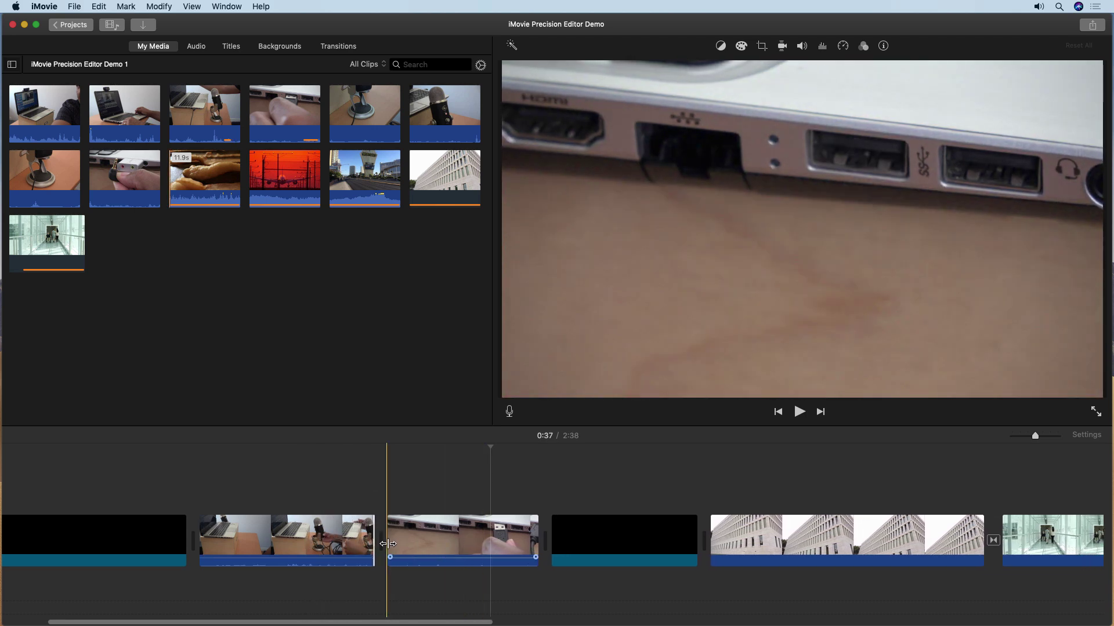
pyautogui.moveTo(390, 542); pyautogui.dragTo(445, 540)
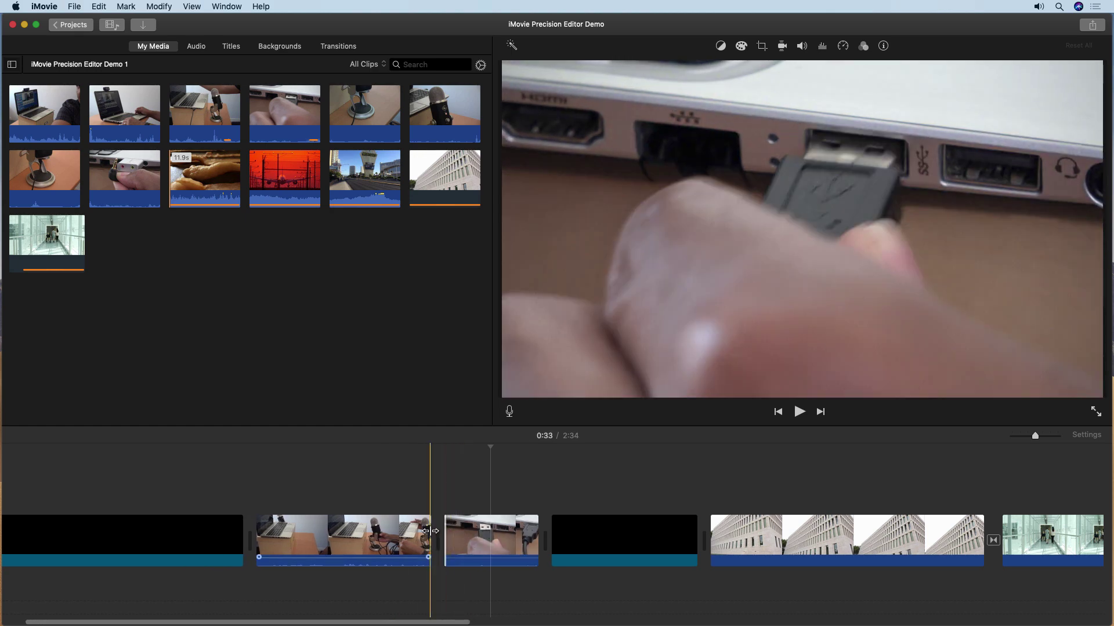
pyautogui.moveTo(431, 532); pyautogui.dragTo(447, 532)
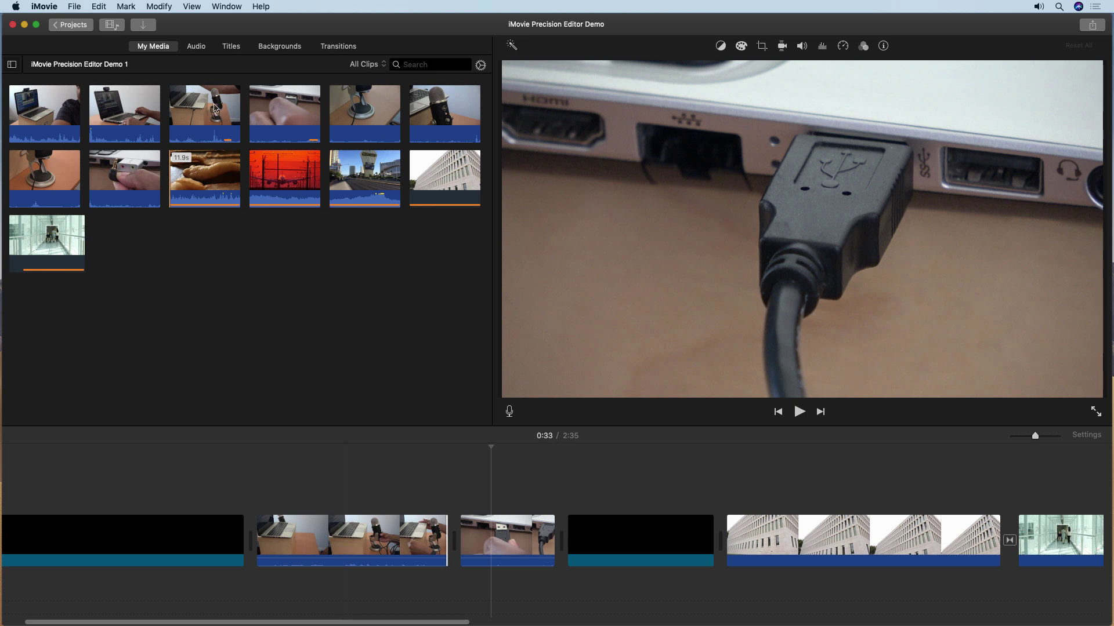
pyautogui.click(229, 7)
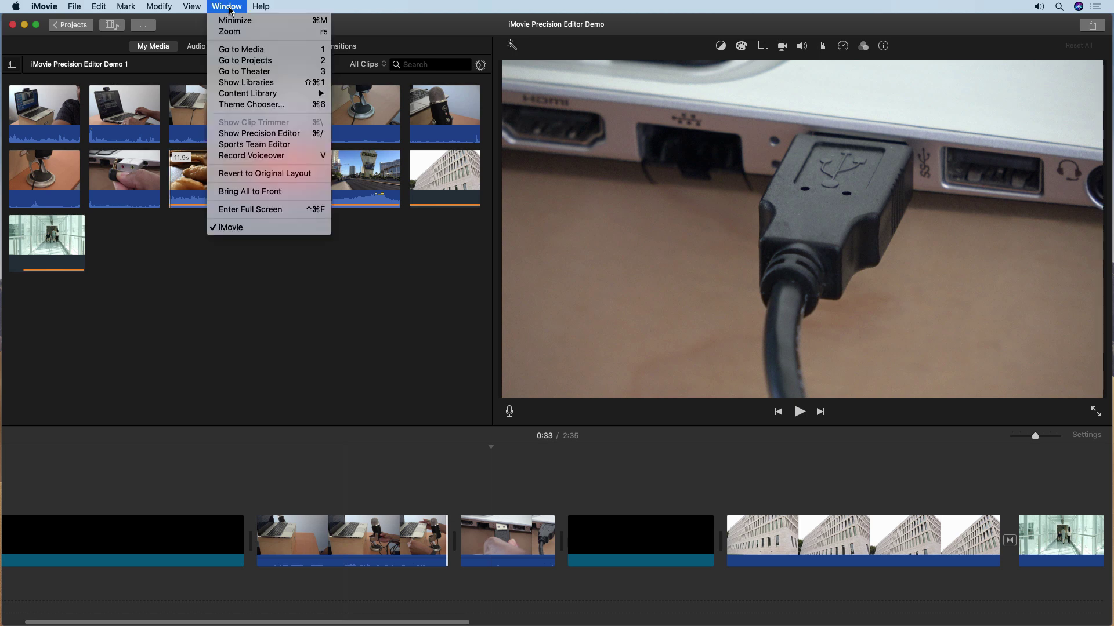
pyautogui.click(302, 135)
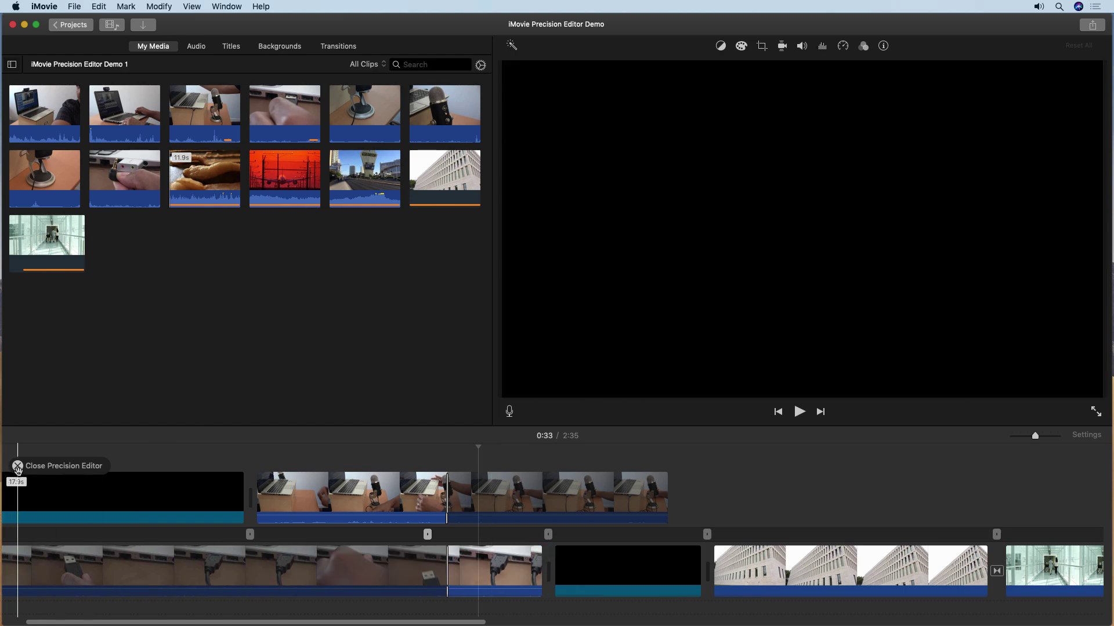
pyautogui.click(18, 467)
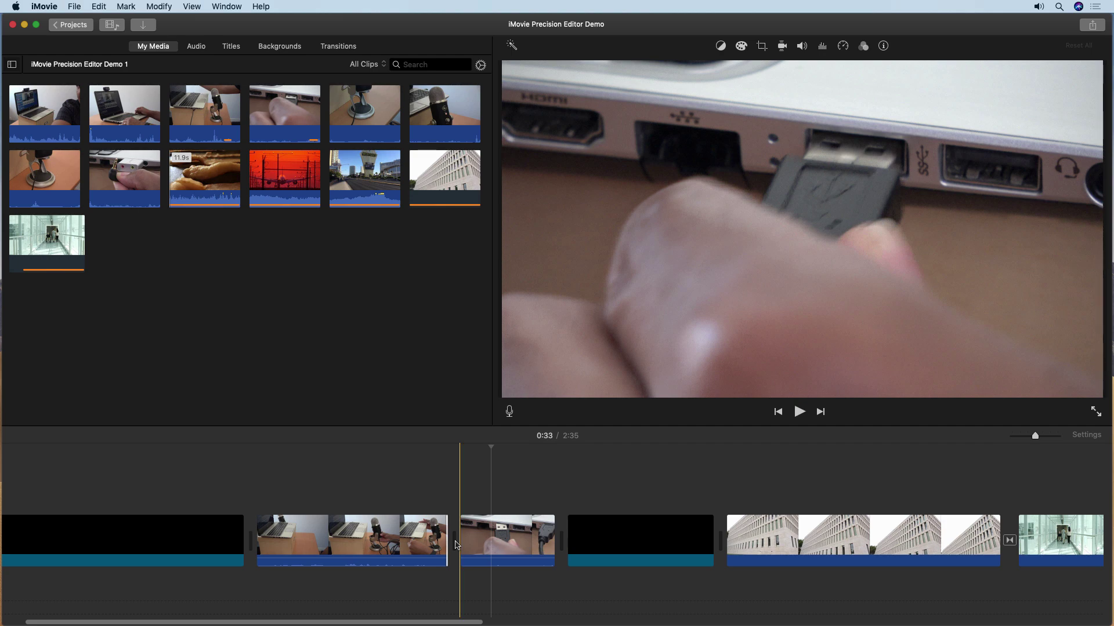
pyautogui.doubleClick(455, 543)
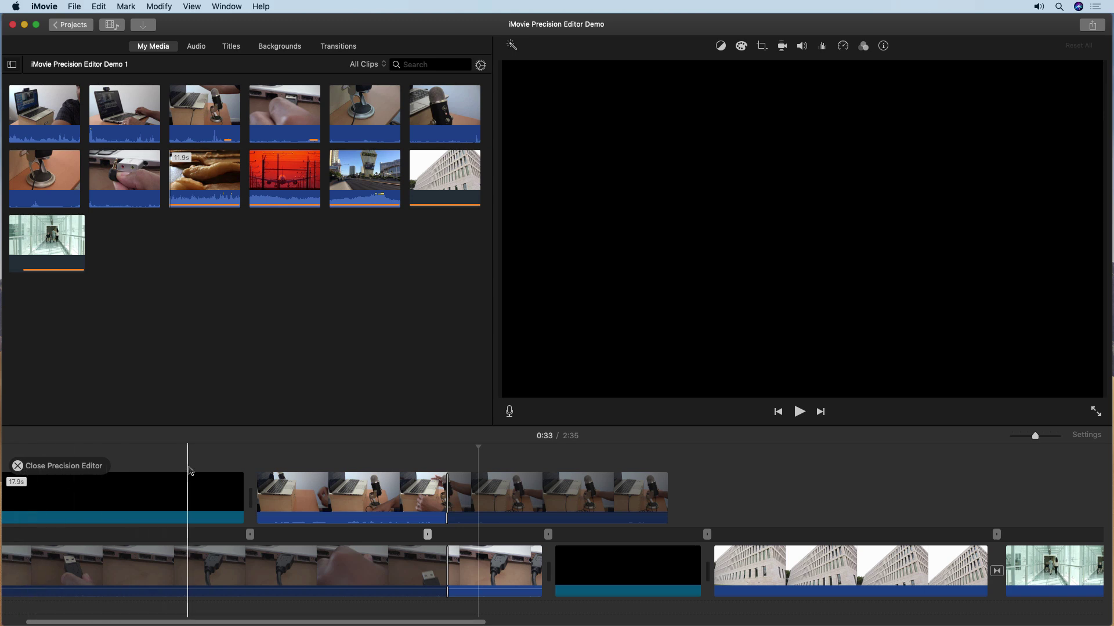
pyautogui.press('Return')
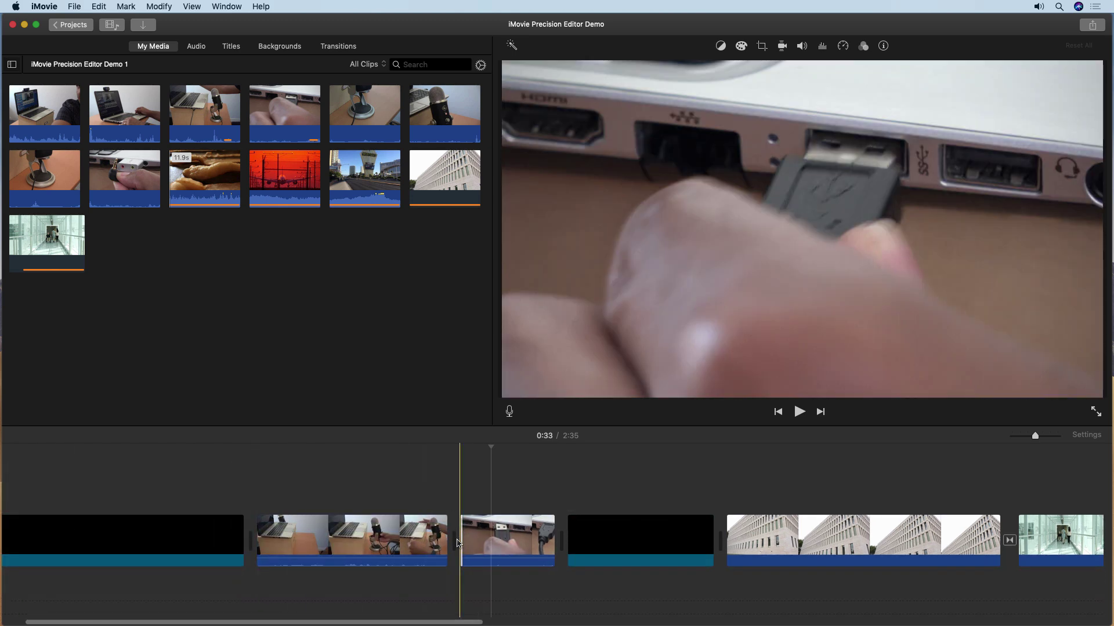
pyautogui.doubleClick(456, 543)
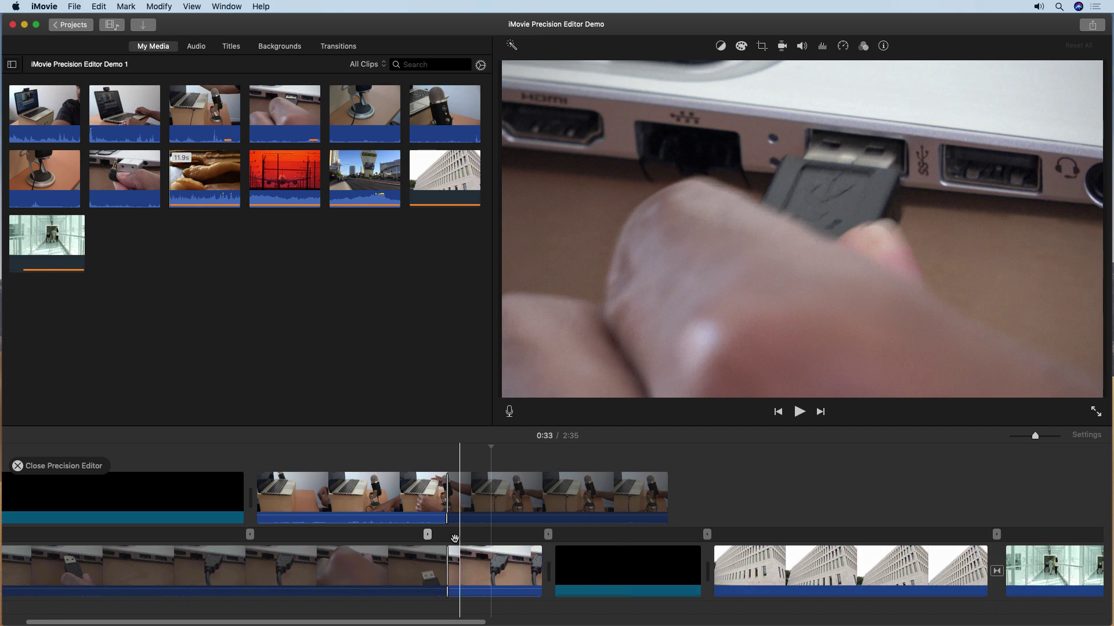
pyautogui.press('Return')
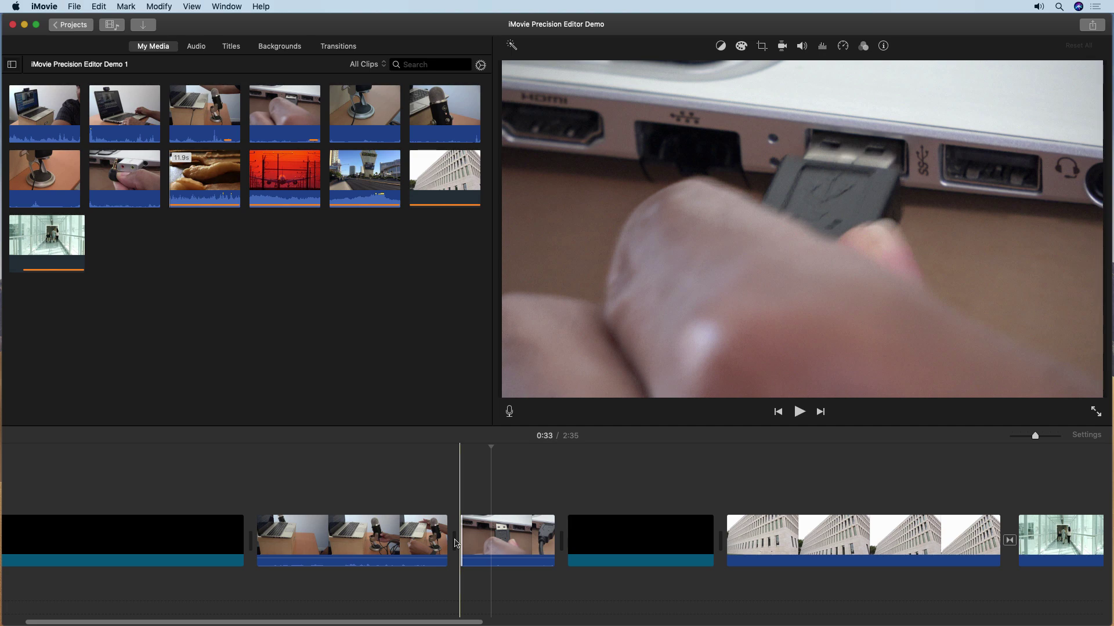
# Step: Open the Precision Editor on the edit point between the laptop clip and the USB clip
pyautogui.doubleClick(455, 544)
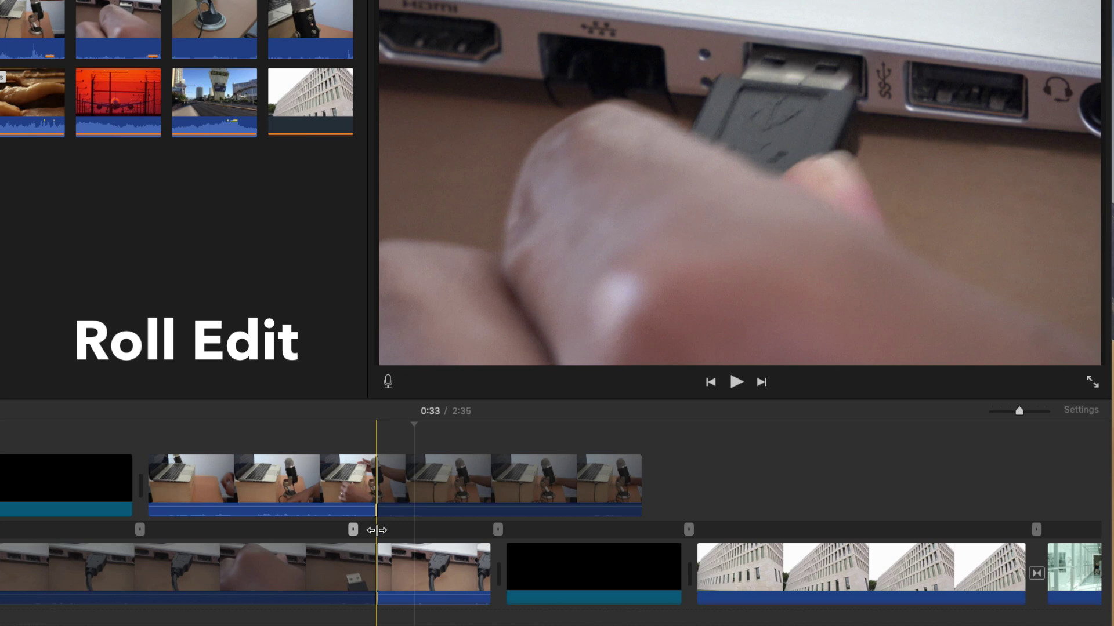
# Step: Roll and trim the laptop-to-USB cut, moving it earlier and extending the USB close-up
pyautogui.click(376, 529)
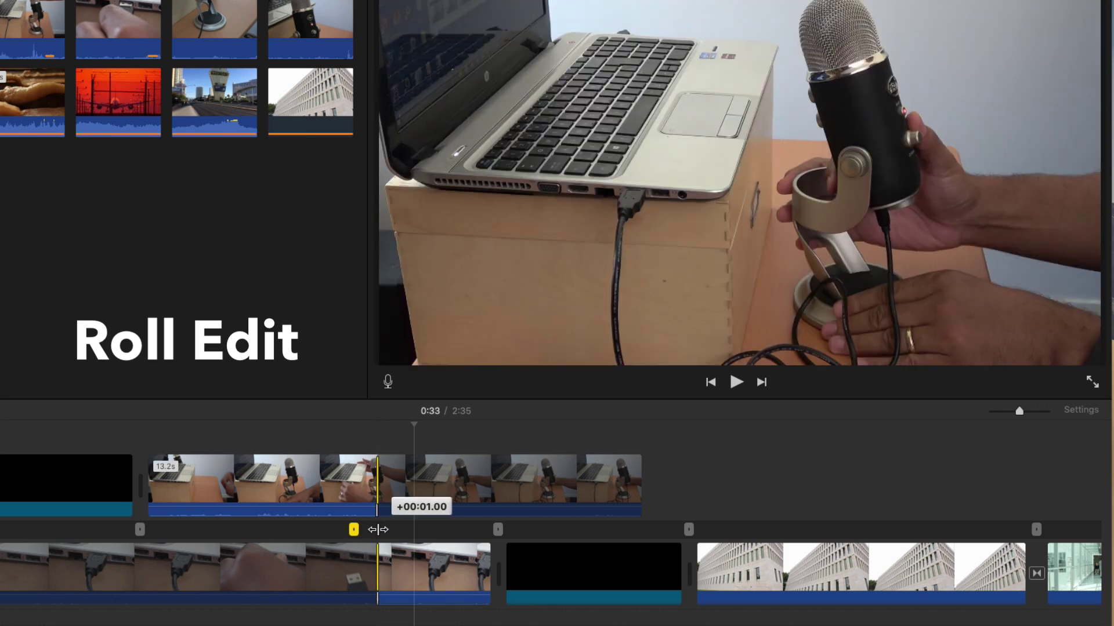
pyautogui.moveTo(377, 529); pyautogui.dragTo(346, 529)
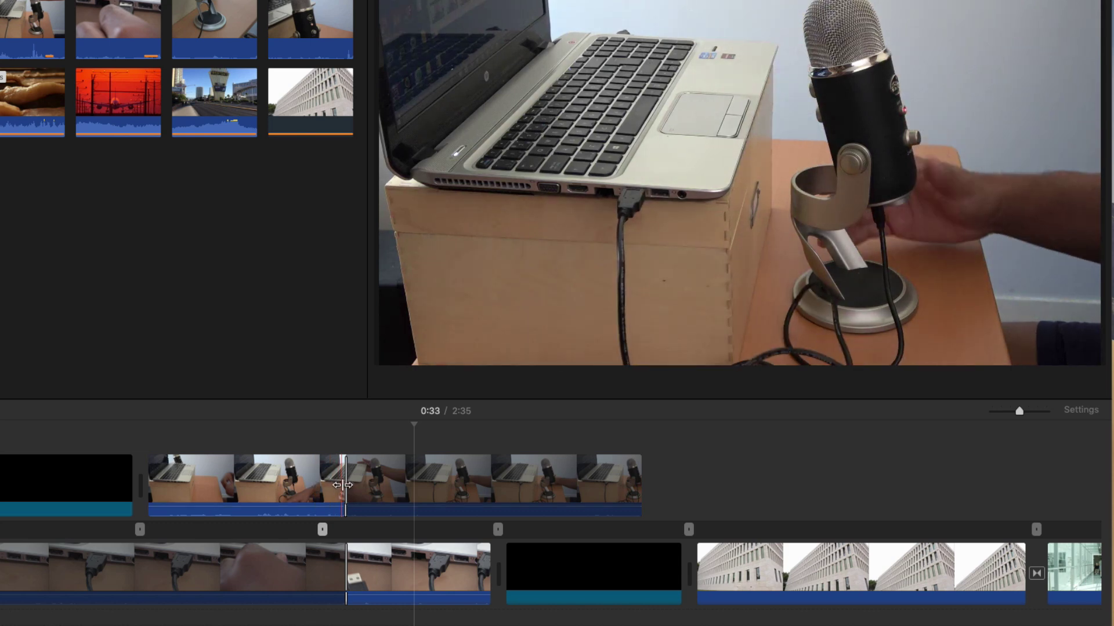
pyautogui.moveTo(346, 483); pyautogui.dragTo(306, 483)
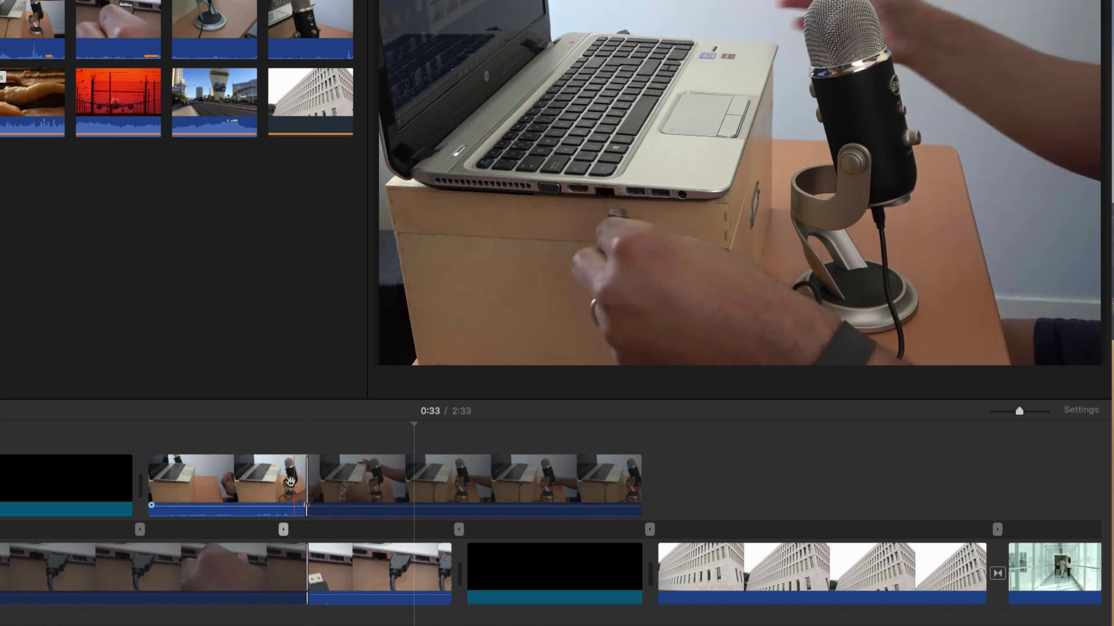
pyautogui.moveTo(312, 483); pyautogui.dragTo(279, 482)
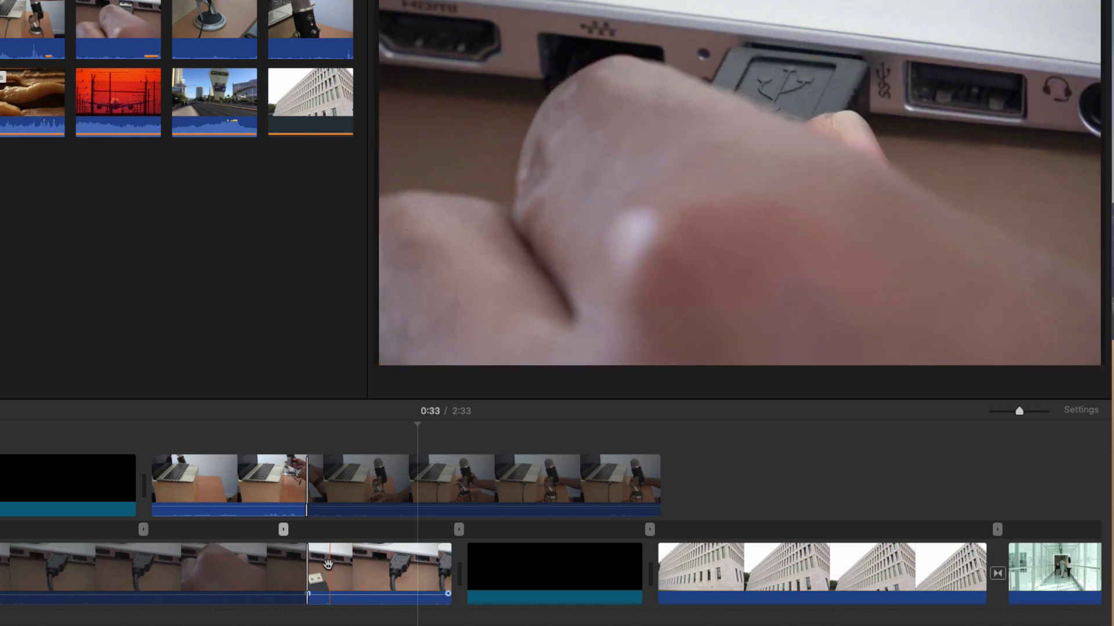
pyautogui.moveTo(304, 565); pyautogui.dragTo(316, 566)
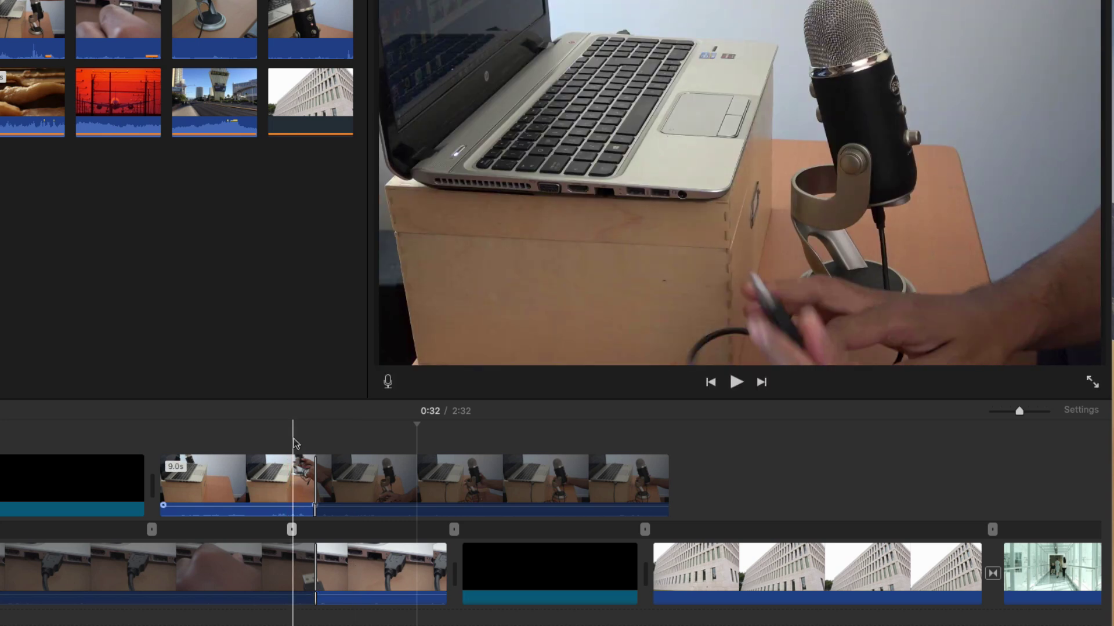
pyautogui.press('space')
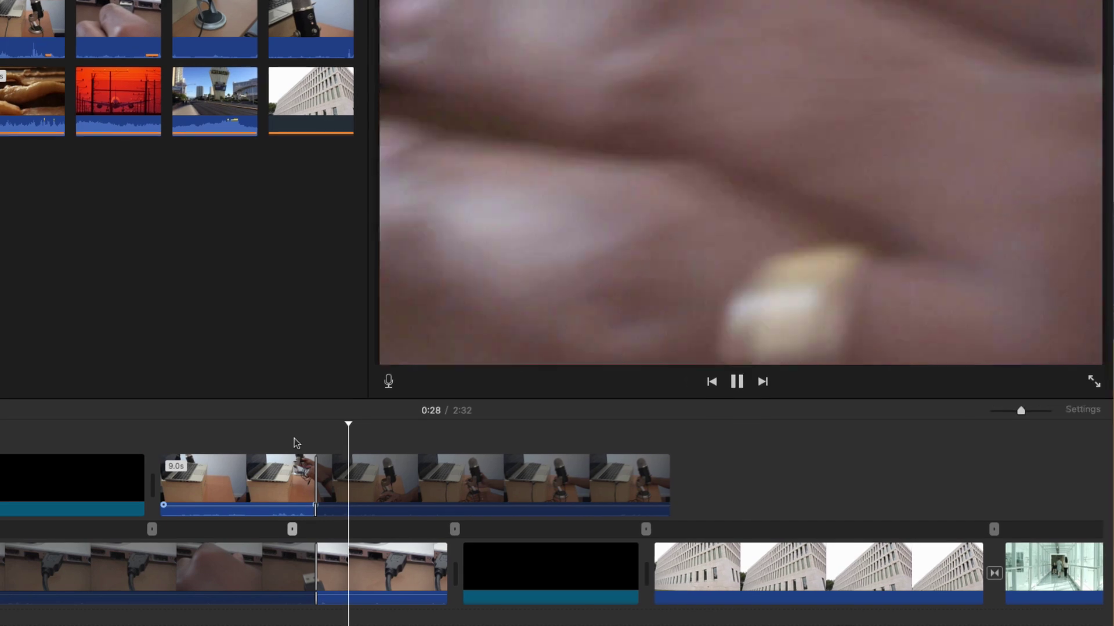
pyautogui.press('space')
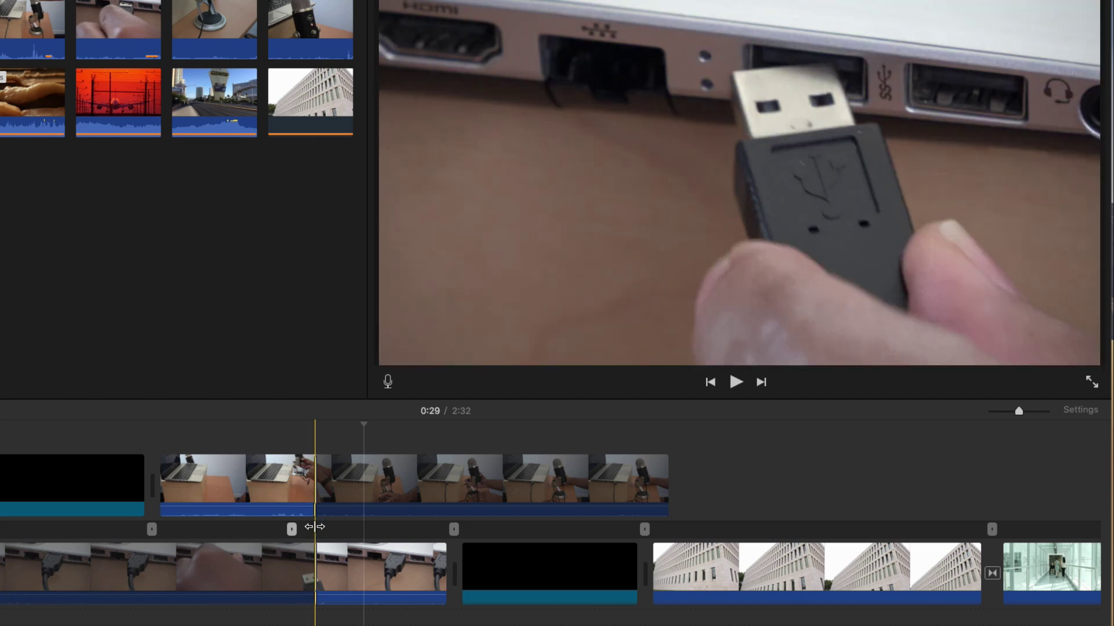
# Step: Nudge the laptop-to-USB edit point a few frames earlier and select it to check
pyautogui.moveTo(314, 527); pyautogui.dragTo(313, 531)
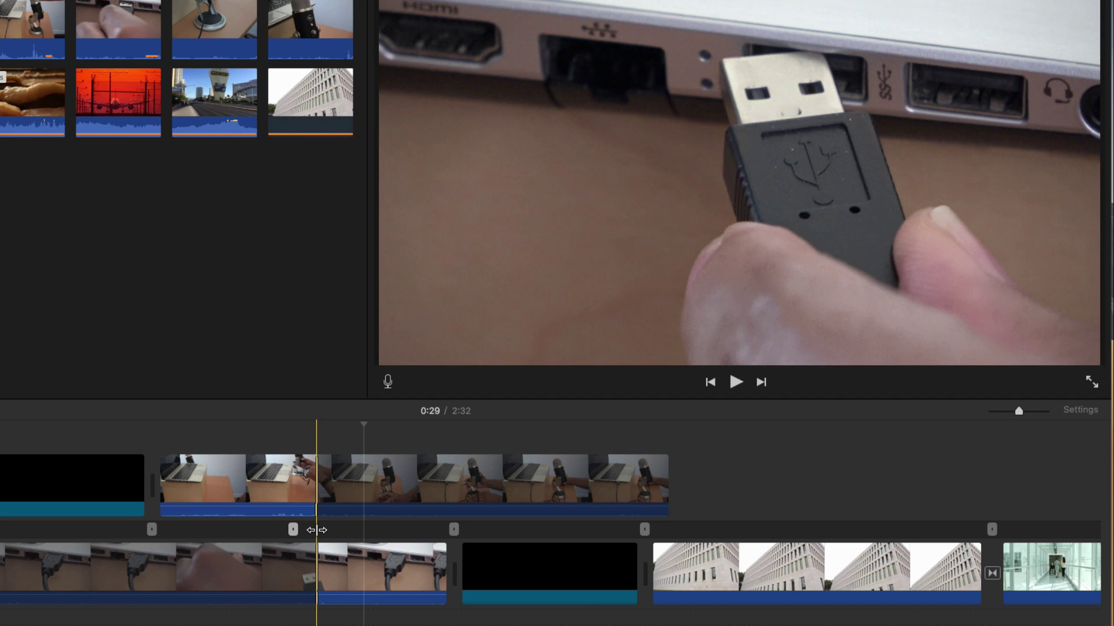
pyautogui.click(316, 530)
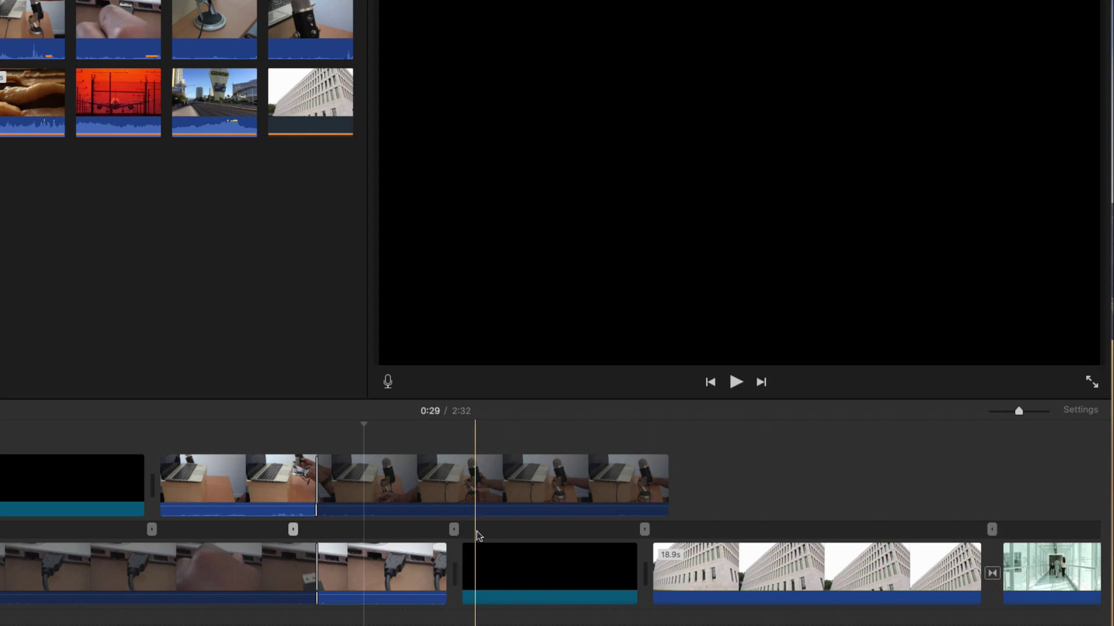
# Step: Show the building-to-corridor dissolve in the Precision Editor and play it back
pyautogui.hscroll(10, 482, 530)
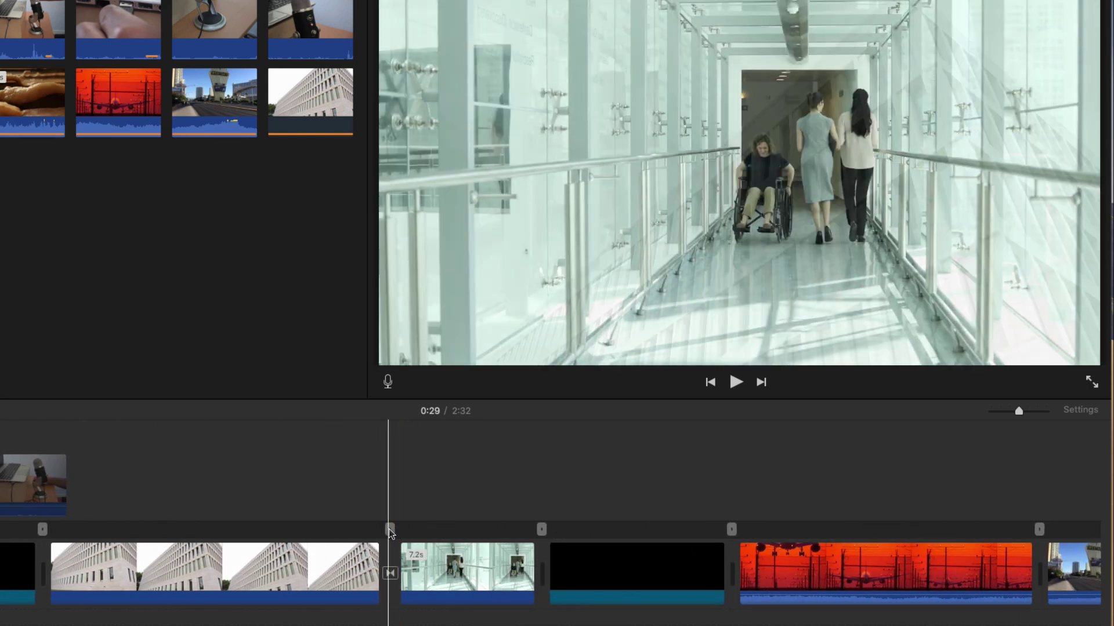
pyautogui.click(388, 529)
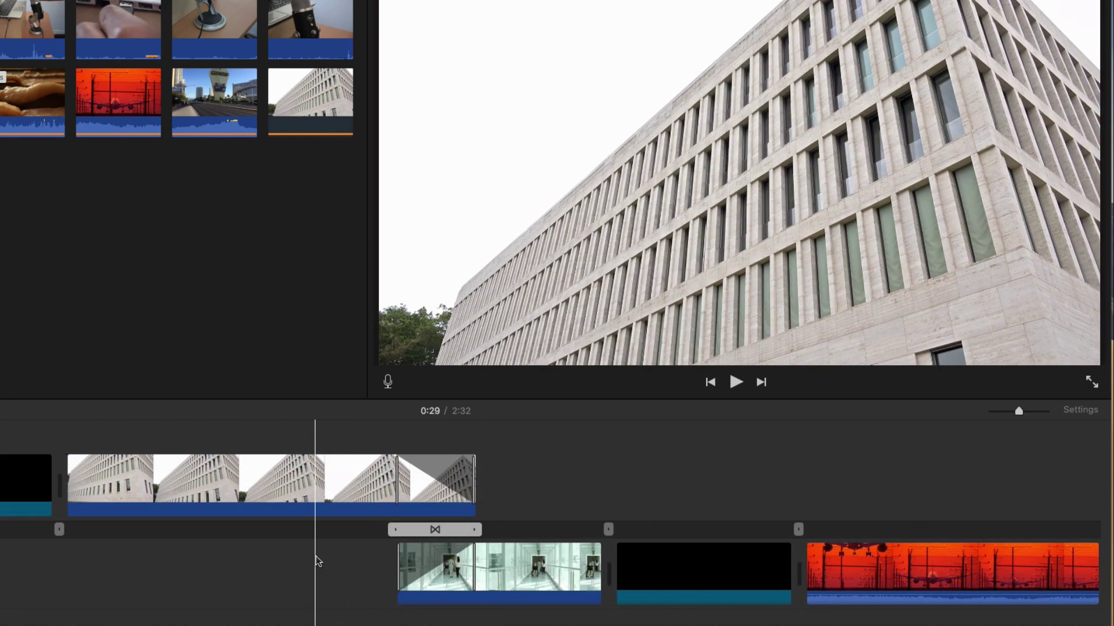
pyautogui.hscroll(-2, 316, 556)
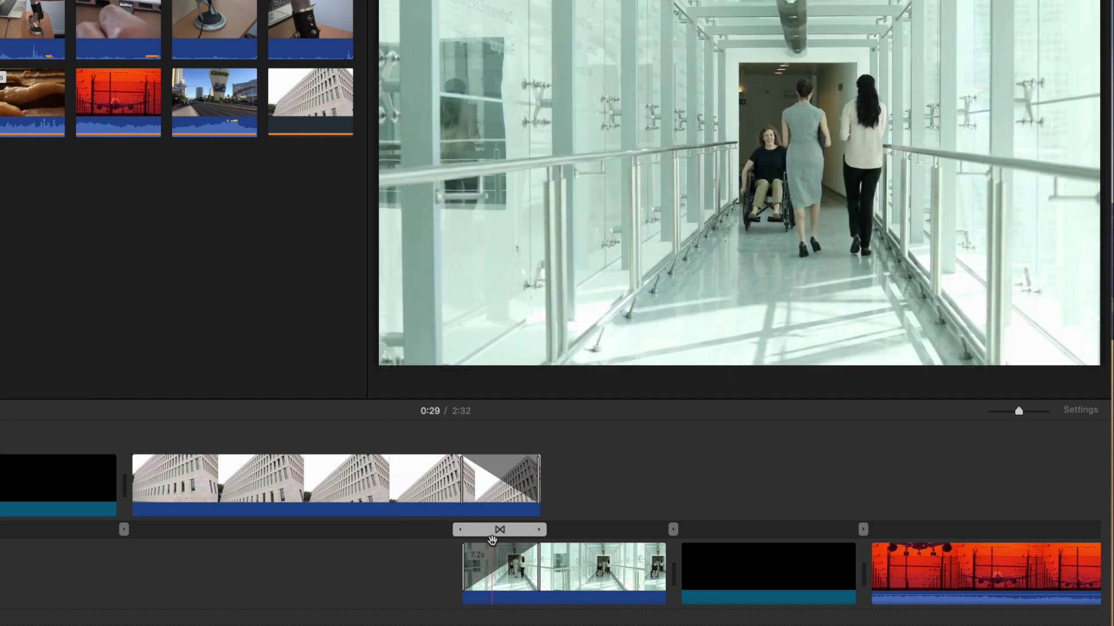
pyautogui.press('space')
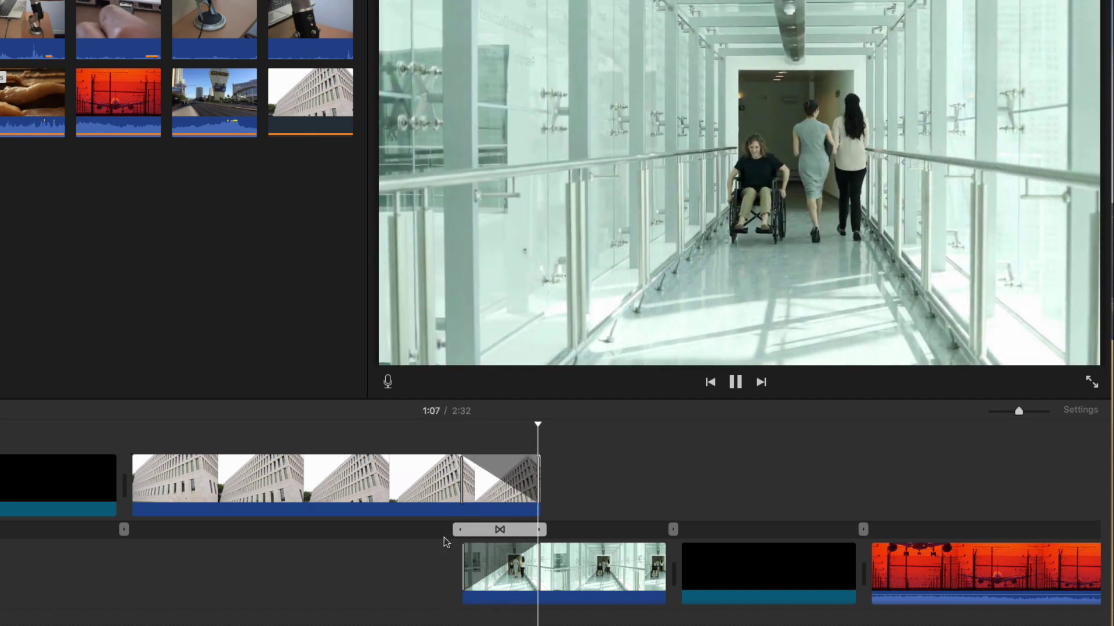
pyautogui.press('space')
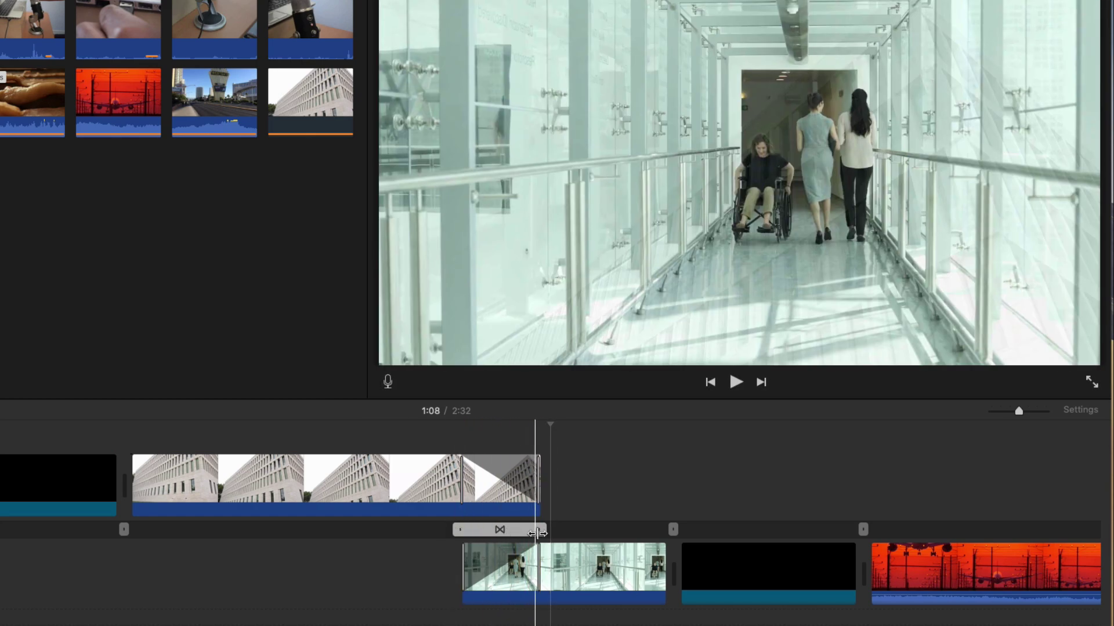
# Step: Shorten and reposition the dissolve, trim the building clip's end, adjust the corridor start, then preview
pyautogui.moveTo(542, 530); pyautogui.dragTo(475, 531)
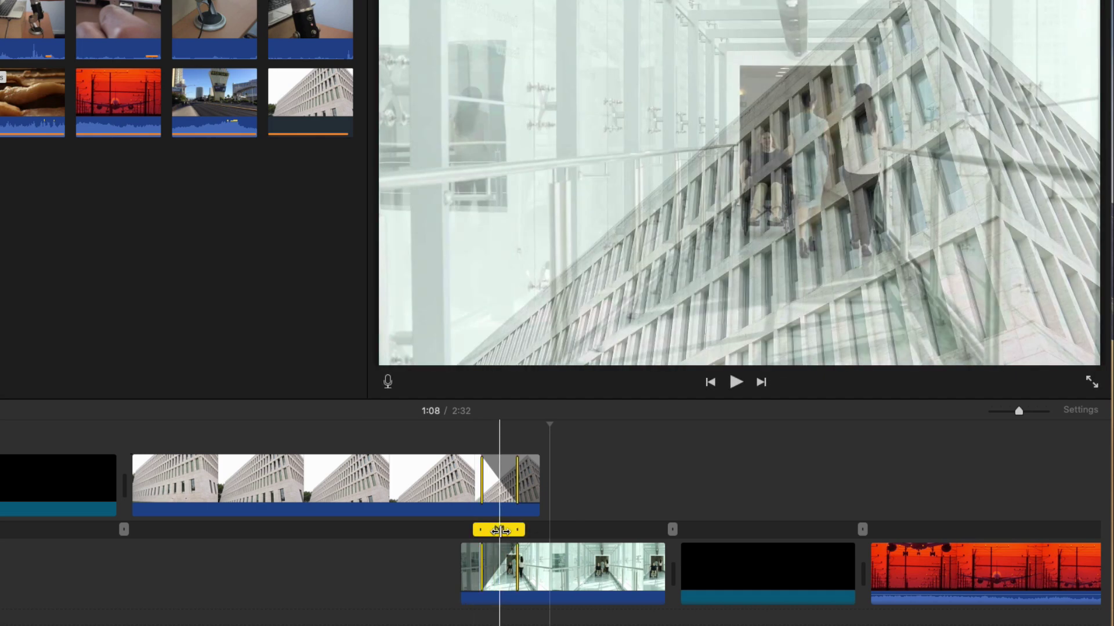
pyautogui.moveTo(500, 531)
pyautogui.mouseDown()
pyautogui.moveTo(487, 531)
pyautogui.moveTo(518, 530)
pyautogui.moveTo(485, 532)
pyautogui.mouseUp()
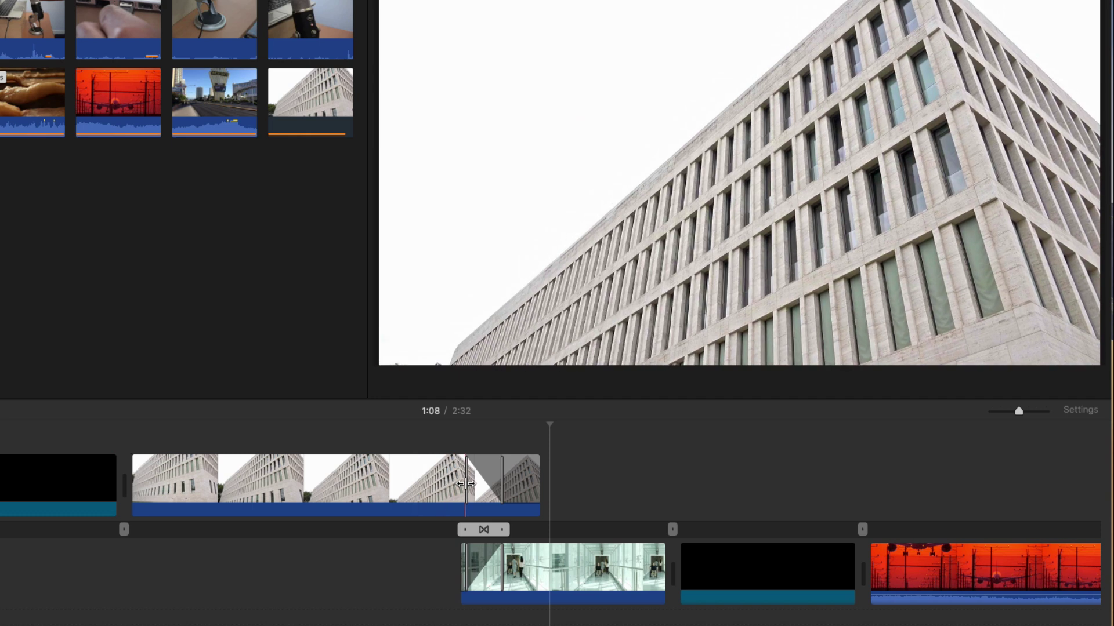
pyautogui.moveTo(465, 483); pyautogui.dragTo(378, 488)
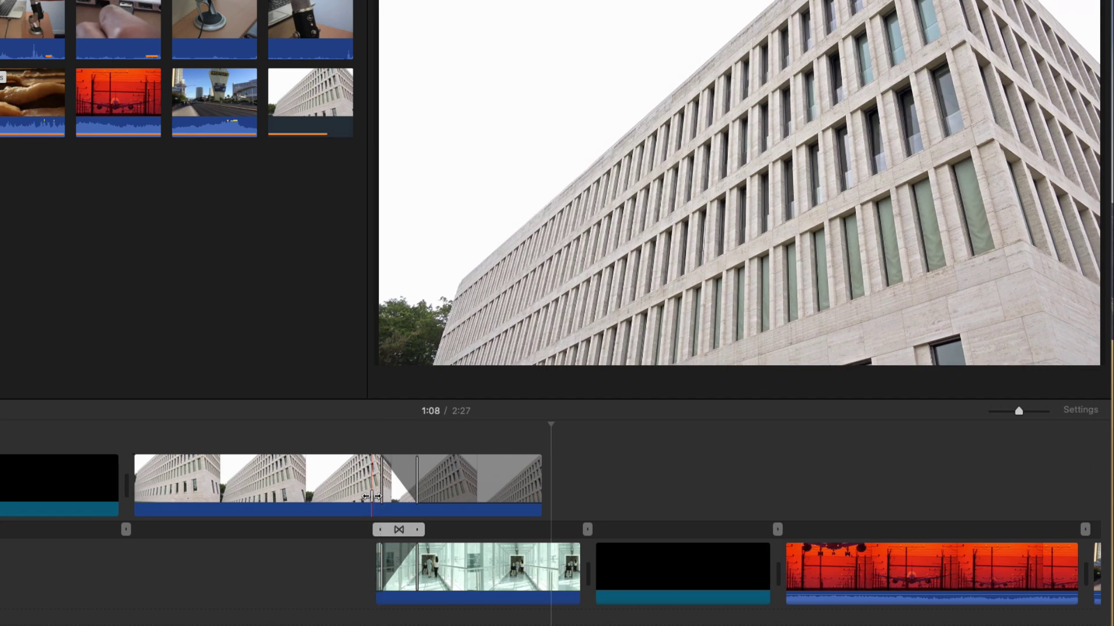
pyautogui.moveTo(360, 494); pyautogui.dragTo(369, 487)
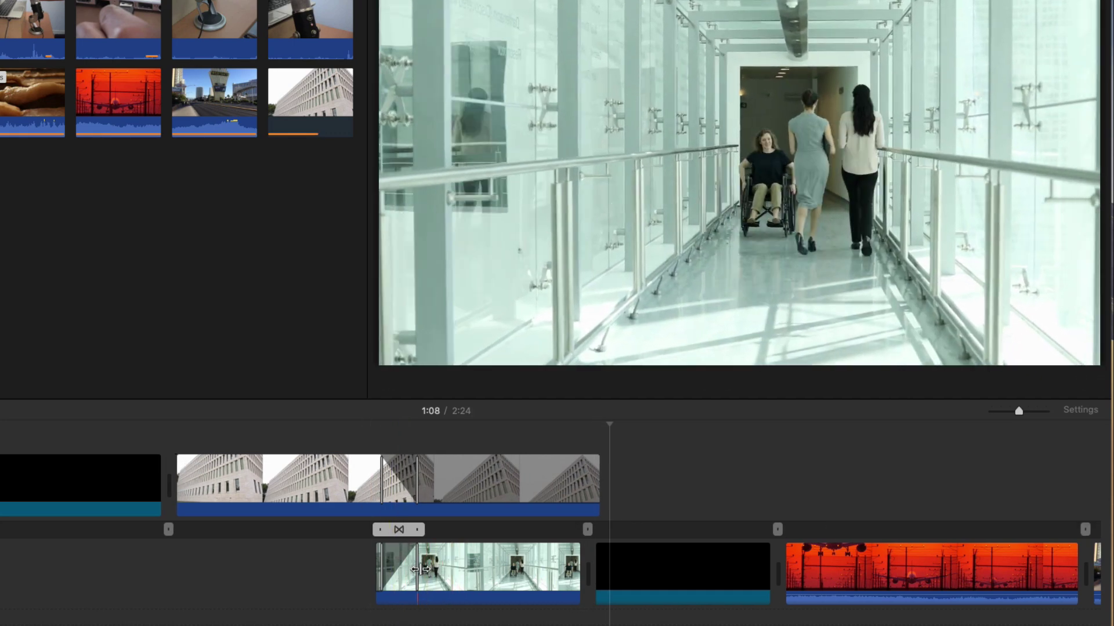
pyautogui.moveTo(416, 571); pyautogui.dragTo(466, 571)
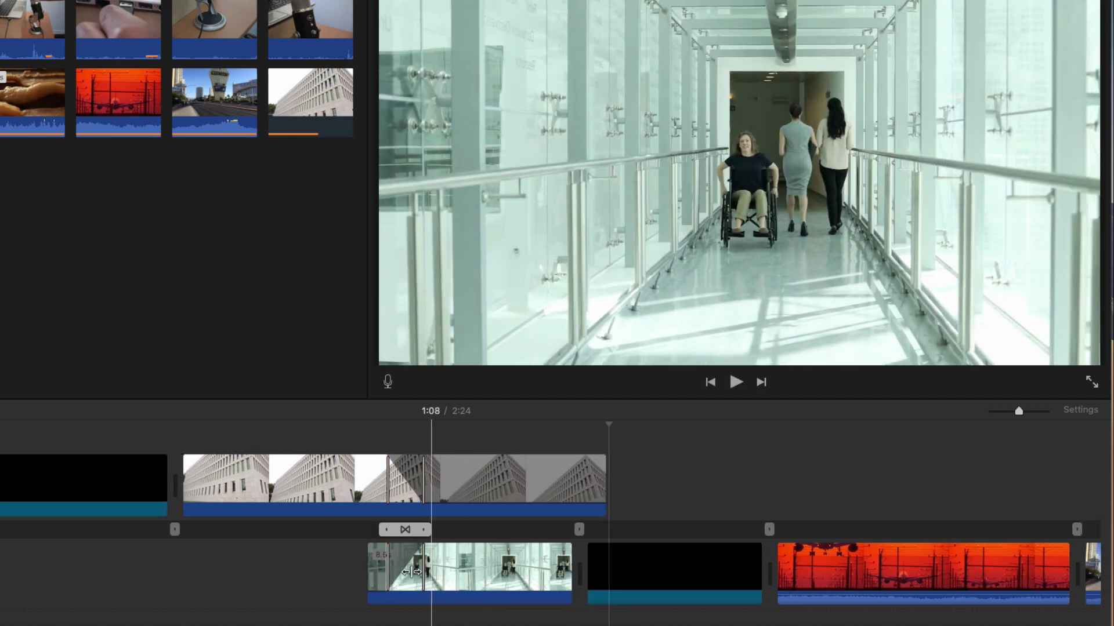
pyautogui.press('space')
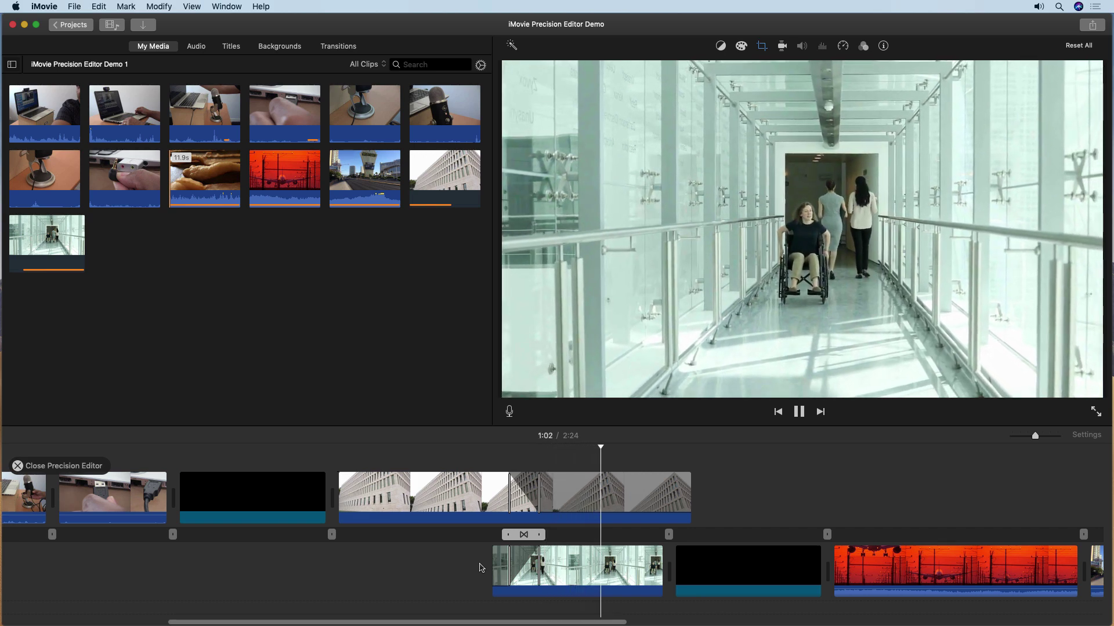
pyautogui.press('space')
pyautogui.press('Return')
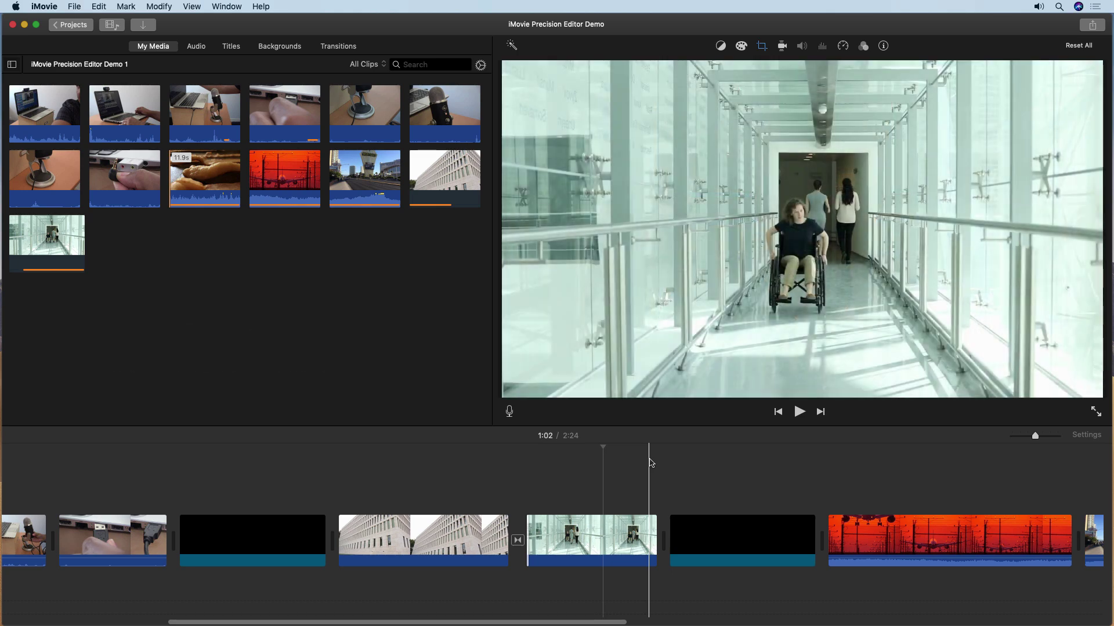
pyautogui.hscroll(6, 674, 467)
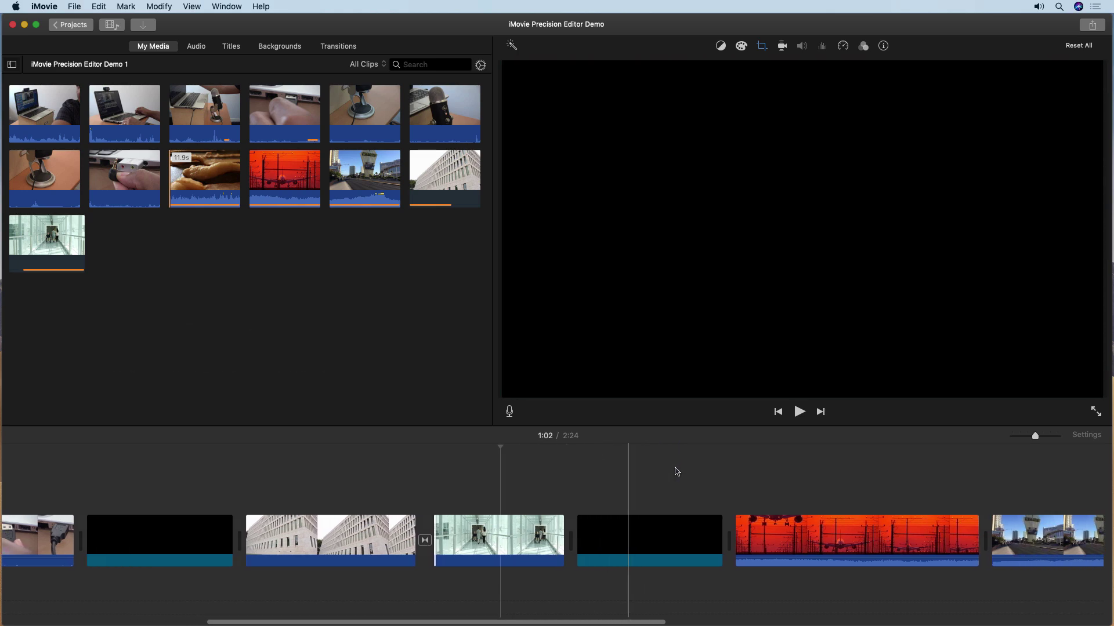
pyautogui.hscroll(5, 673, 470)
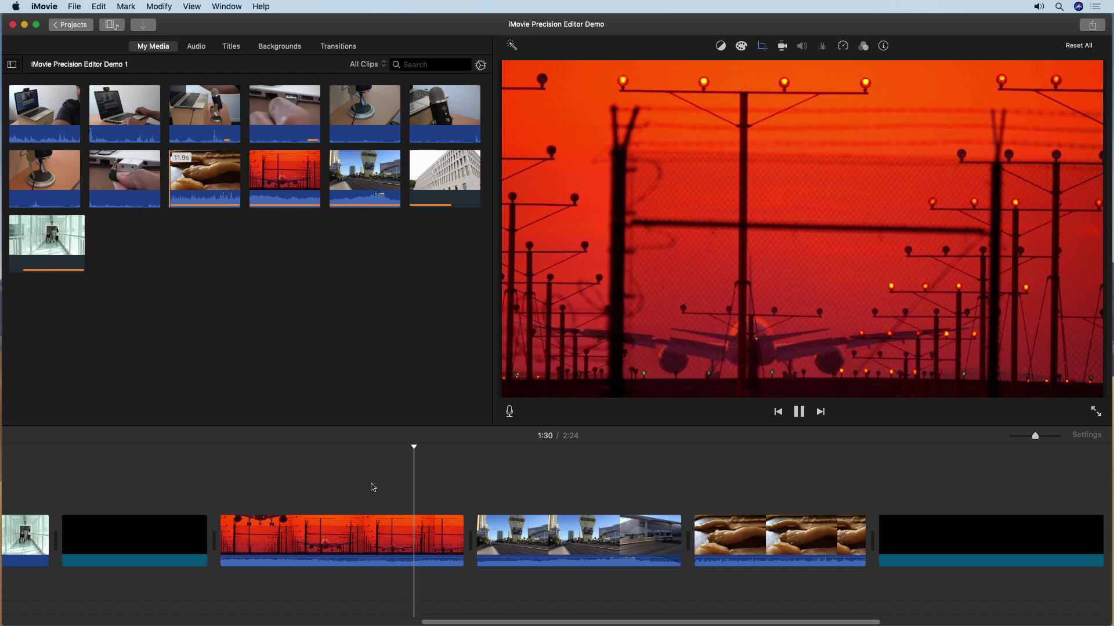
pyautogui.click(515, 487)
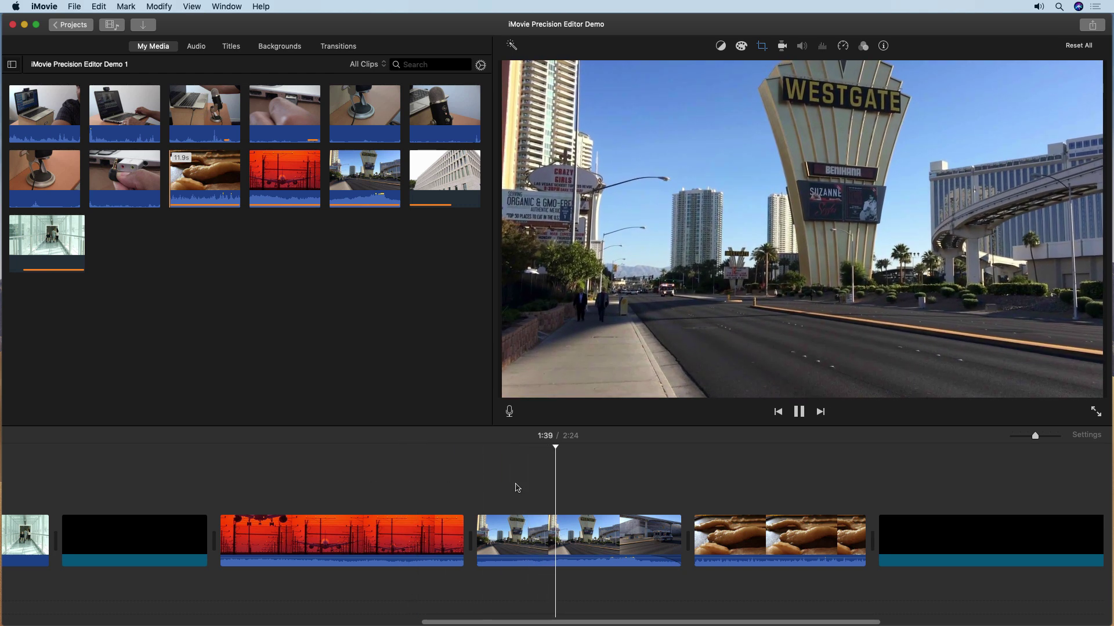
pyautogui.press('s')
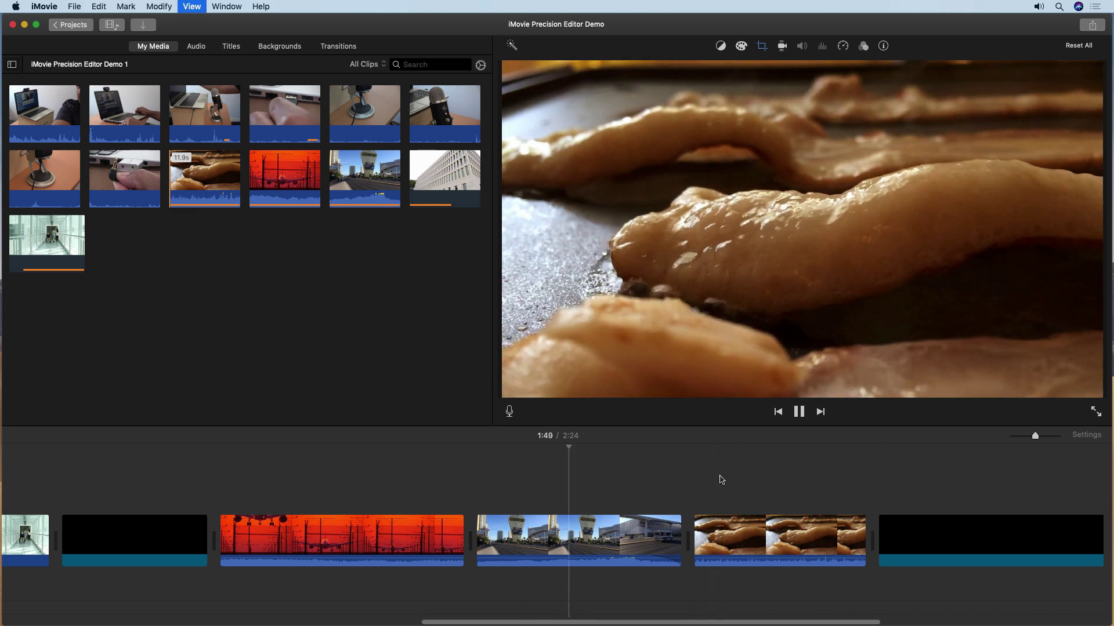
pyautogui.click(721, 480)
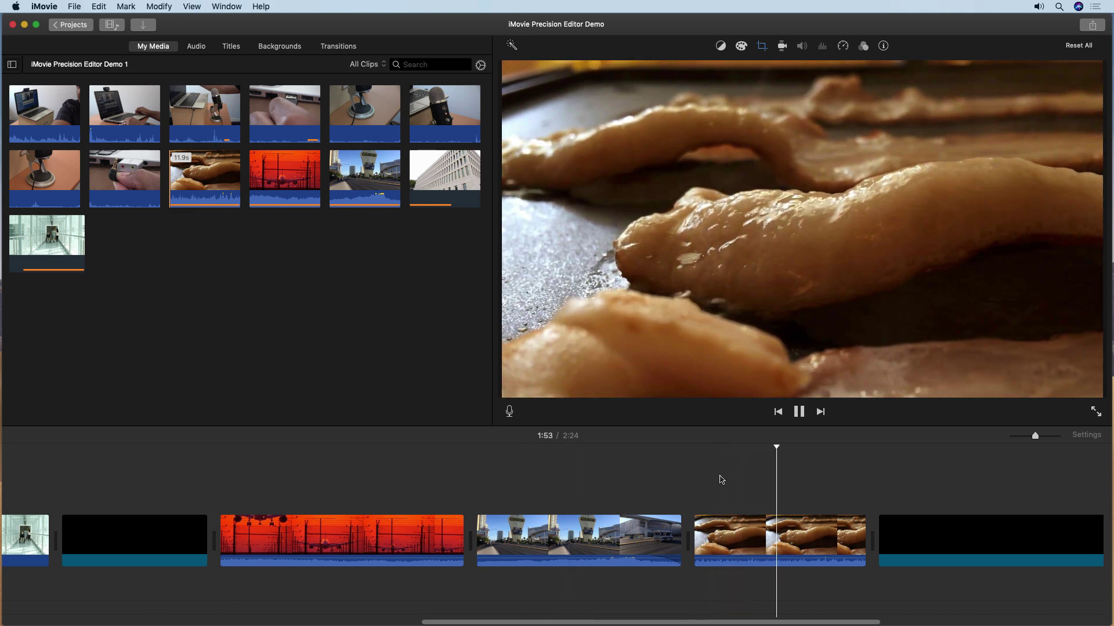
pyautogui.press('space')
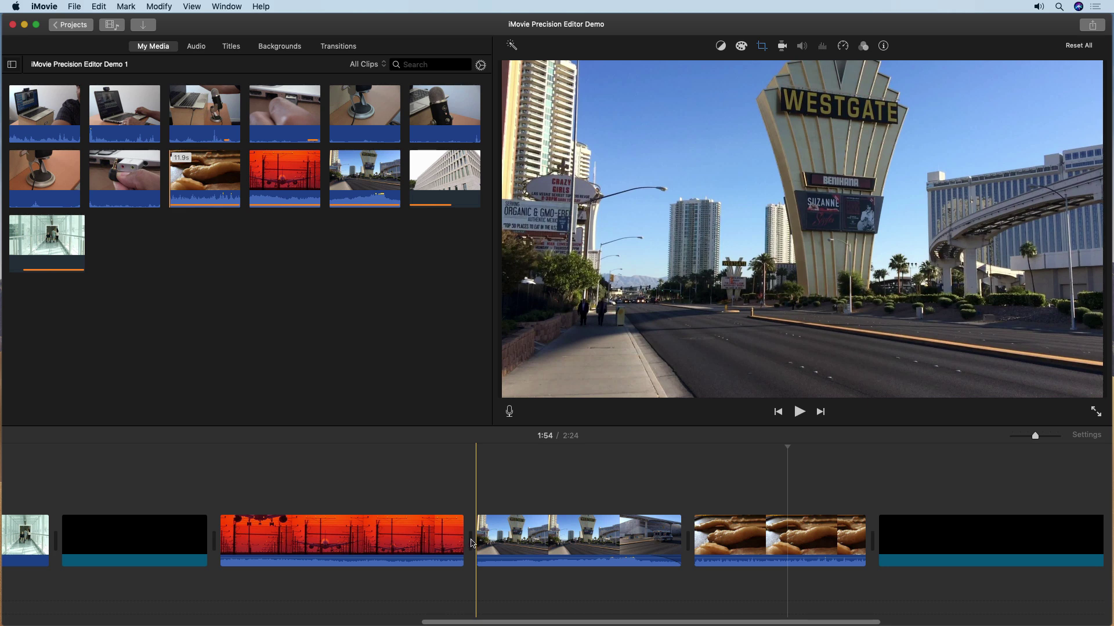
# Step: Open the Precision Editor on the airport-to-Westgate transition and play it back
pyautogui.doubleClick(471, 544)
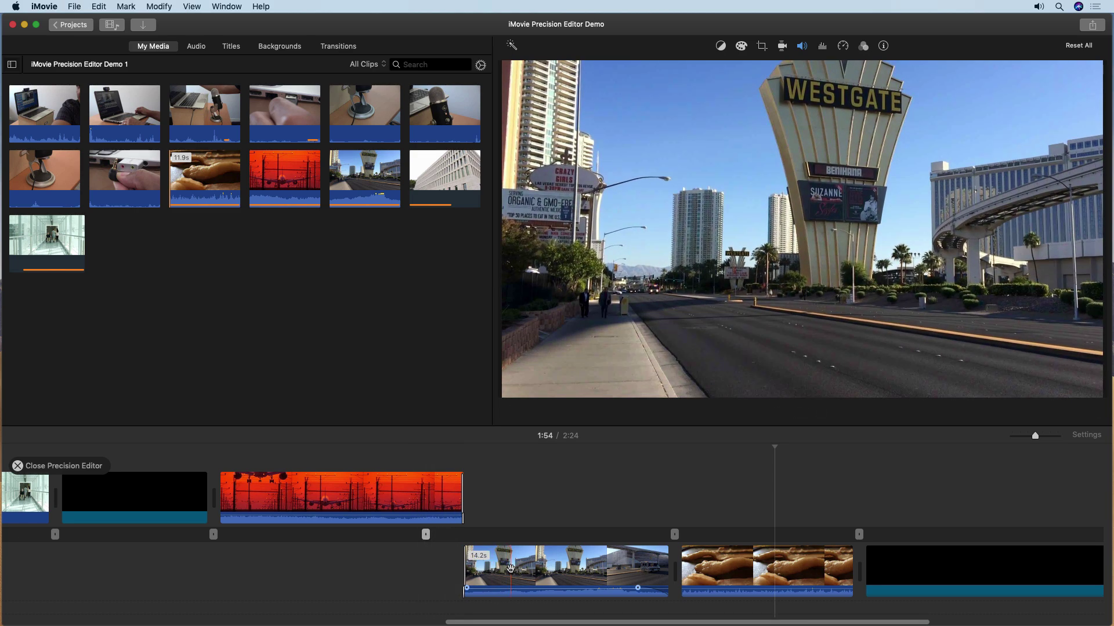
pyautogui.press('space')
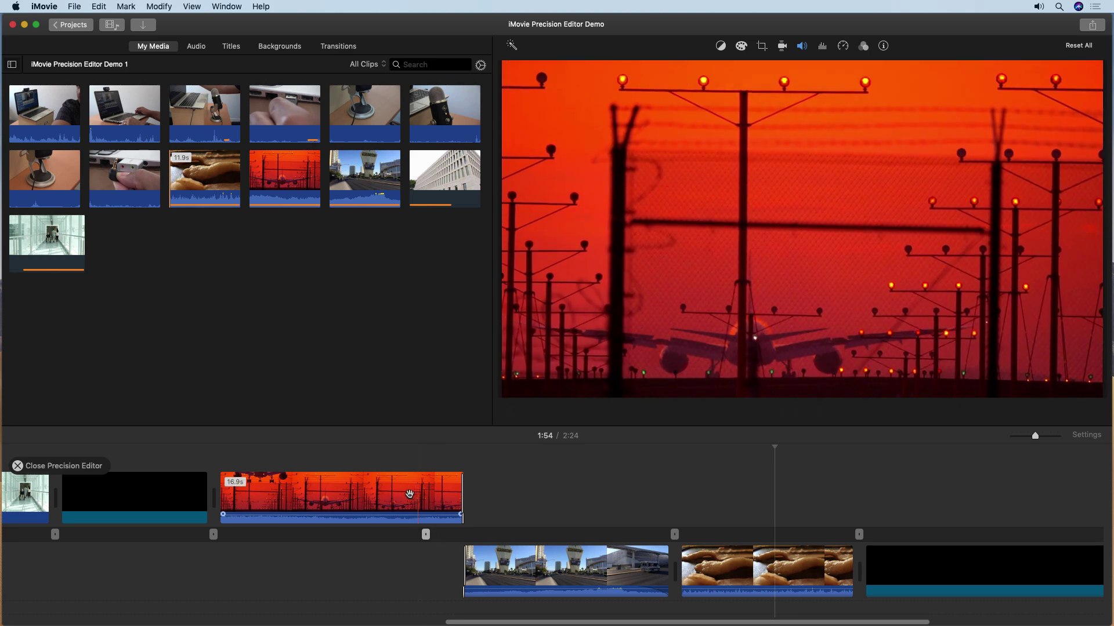
pyautogui.press('space')
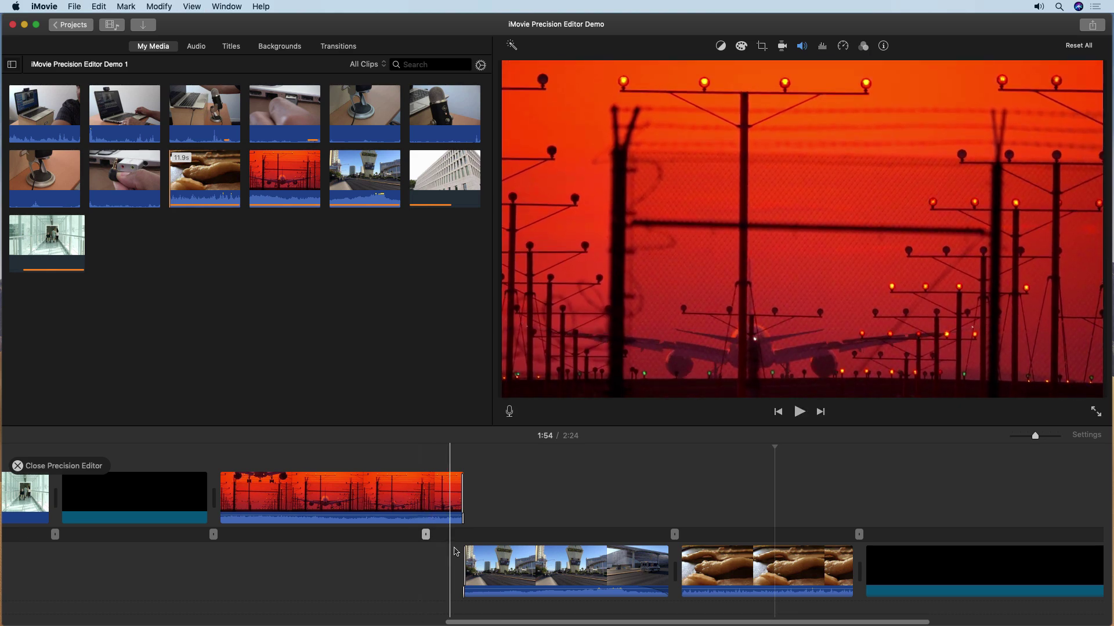
pyautogui.press('space')
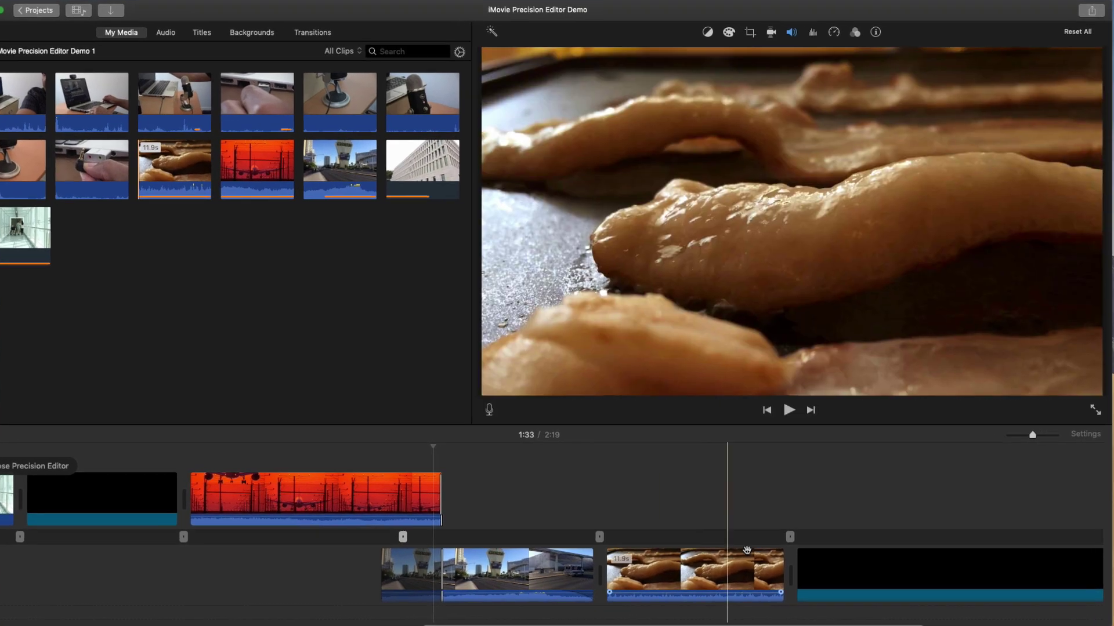
pyautogui.click(1085, 433)
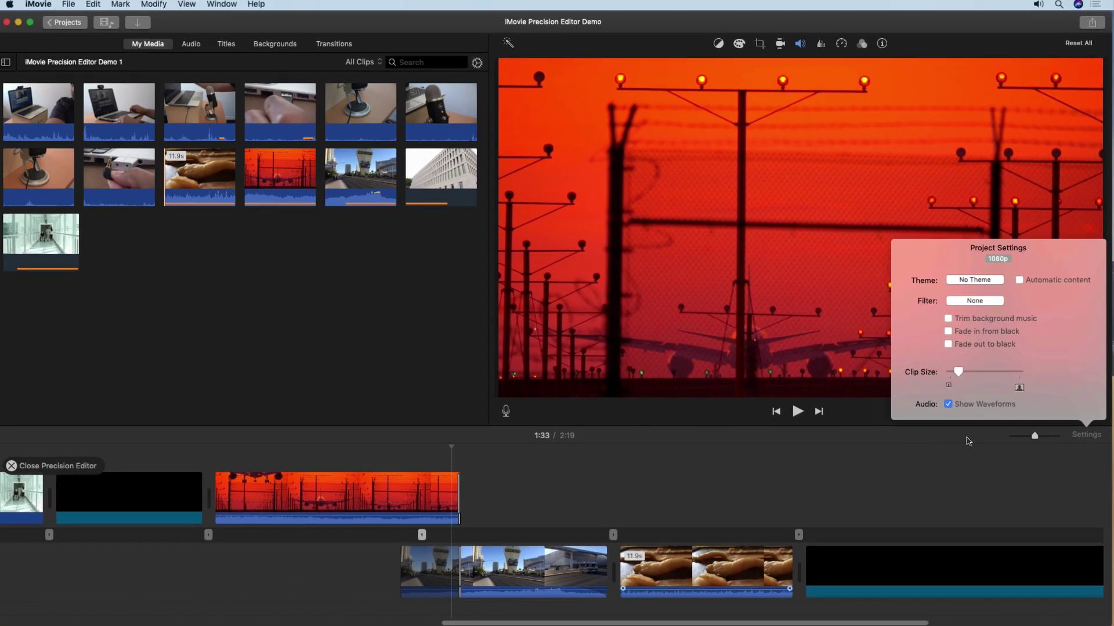
pyautogui.click(1084, 434)
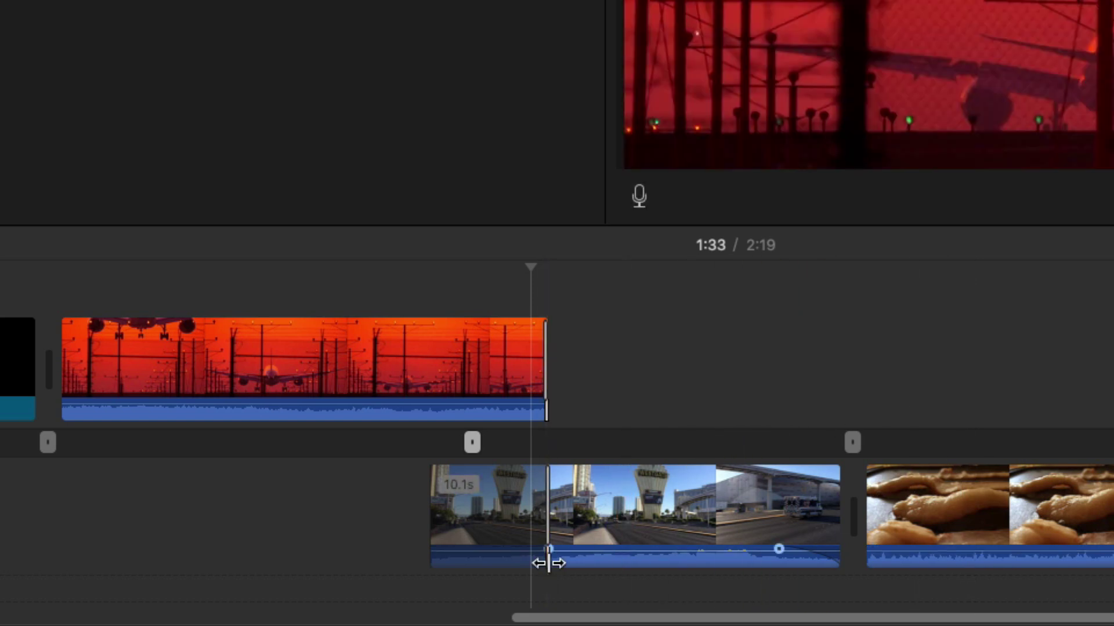
# Step: Extend the Westgate clip's audio start earlier beneath the airport clip's tail, forming a J-cut
pyautogui.moveTo(548, 563); pyautogui.dragTo(427, 565)
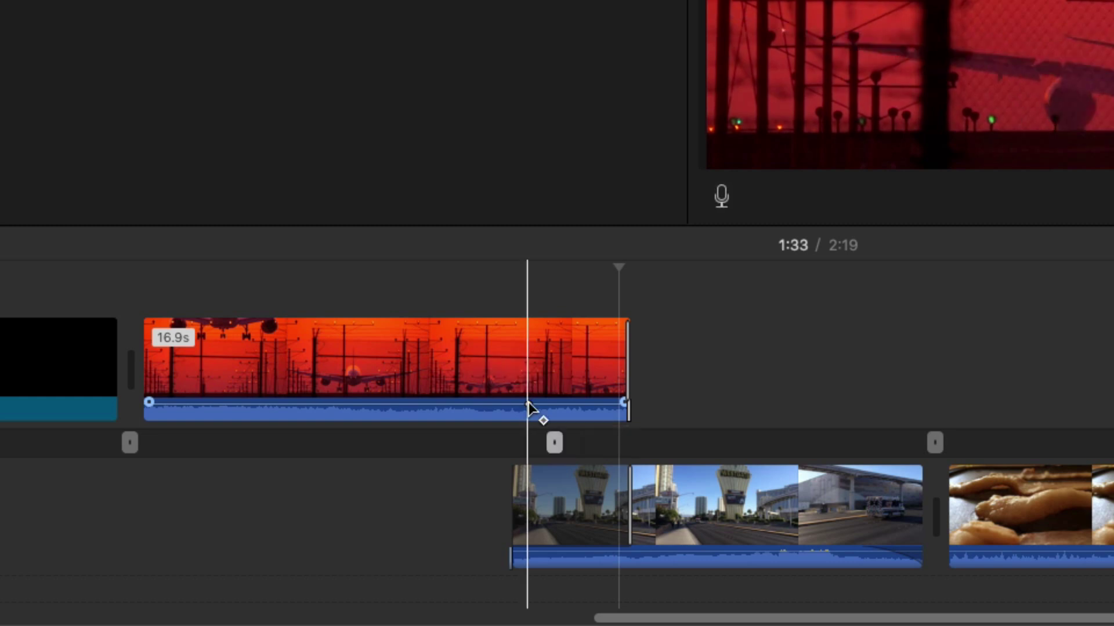
# Step: Add two volume keyframes near the airport clip's end and lower the last to 1%
pyautogui.click(528, 402)
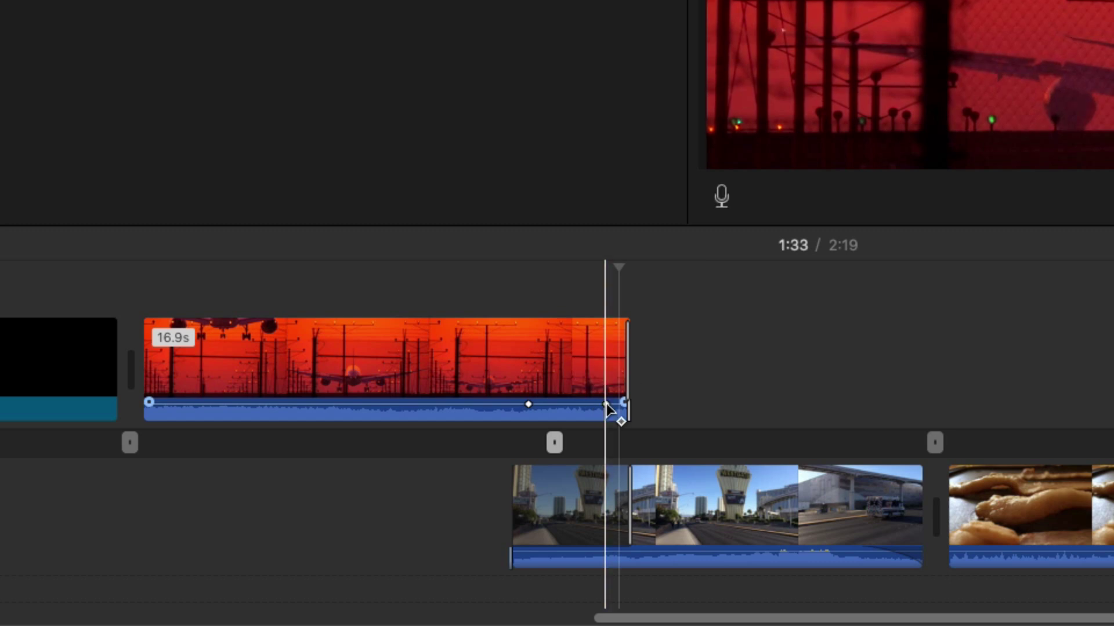
pyautogui.click(619, 404)
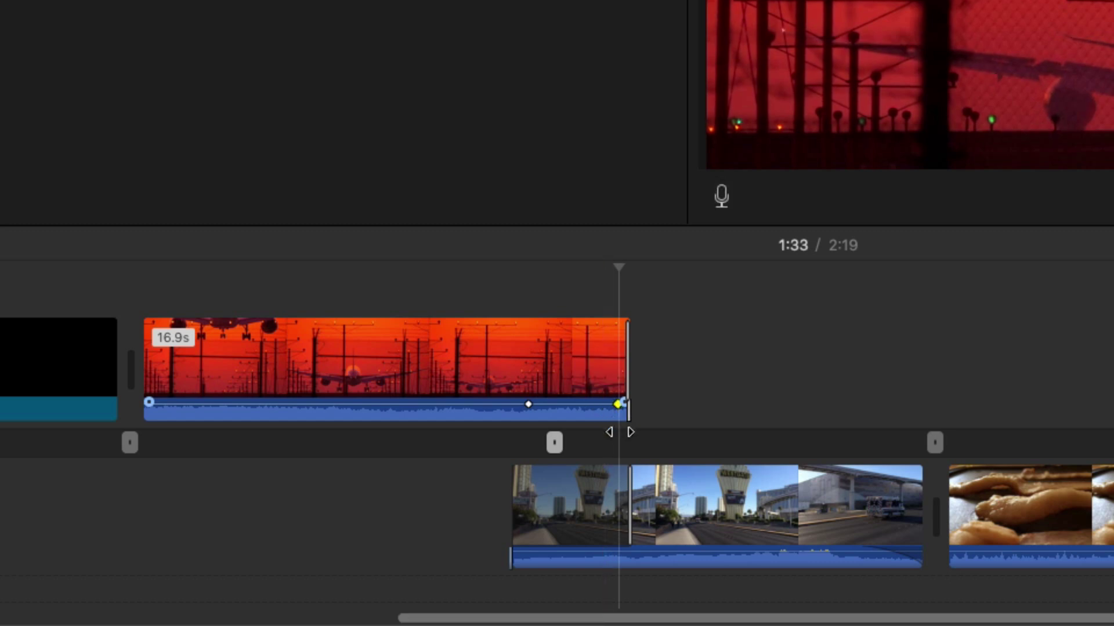
pyautogui.moveTo(612, 403); pyautogui.dragTo(610, 420)
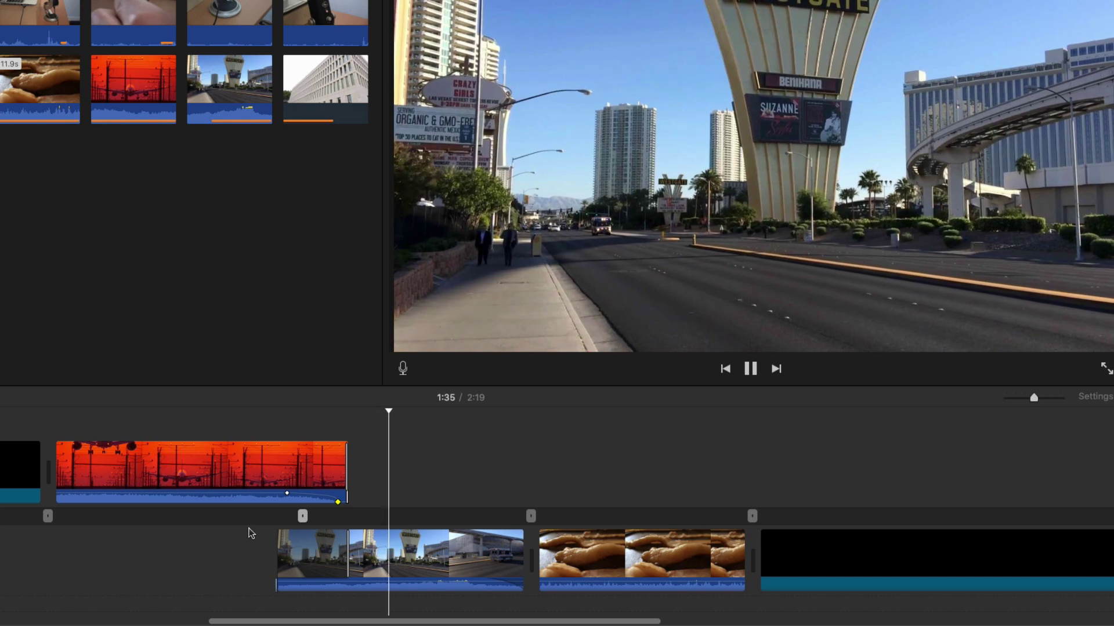
pyautogui.press('space')
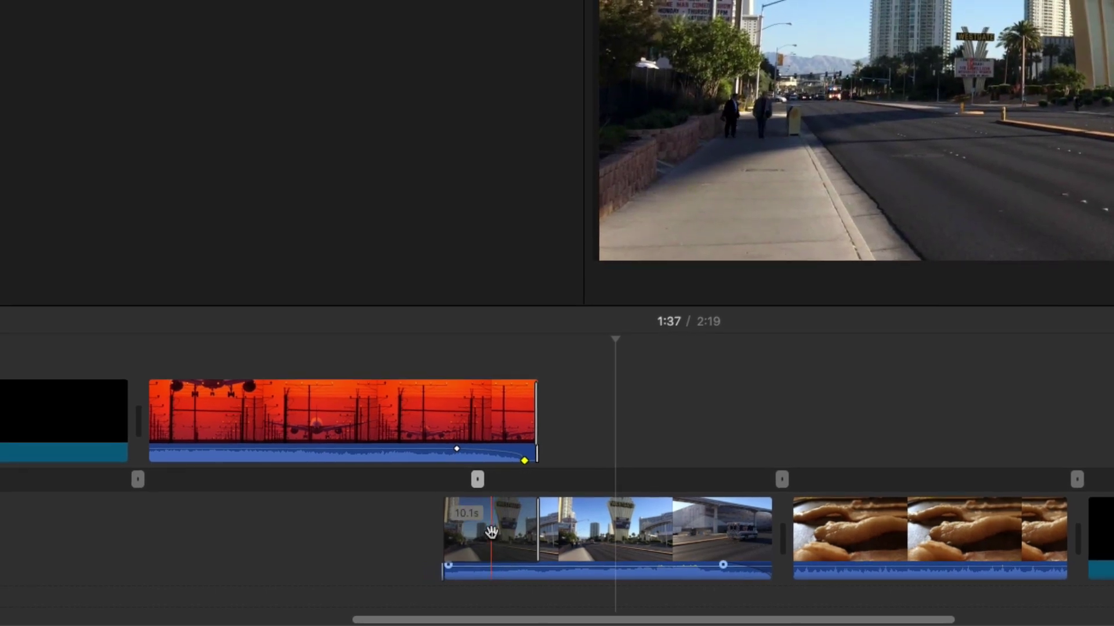
# Step: Drag the Westgate clip's audio start edge right in the Precision Editor, making the clip 11.1s
pyautogui.click(536, 522)
pyautogui.moveTo(535, 522)
pyautogui.mouseDown()
pyautogui.moveTo(507, 526)
pyautogui.moveTo(565, 523)
pyautogui.moveTo(505, 531)
pyautogui.moveTo(556, 526)
pyautogui.moveTo(509, 529)
pyautogui.moveTo(522, 536)
pyautogui.mouseUp()
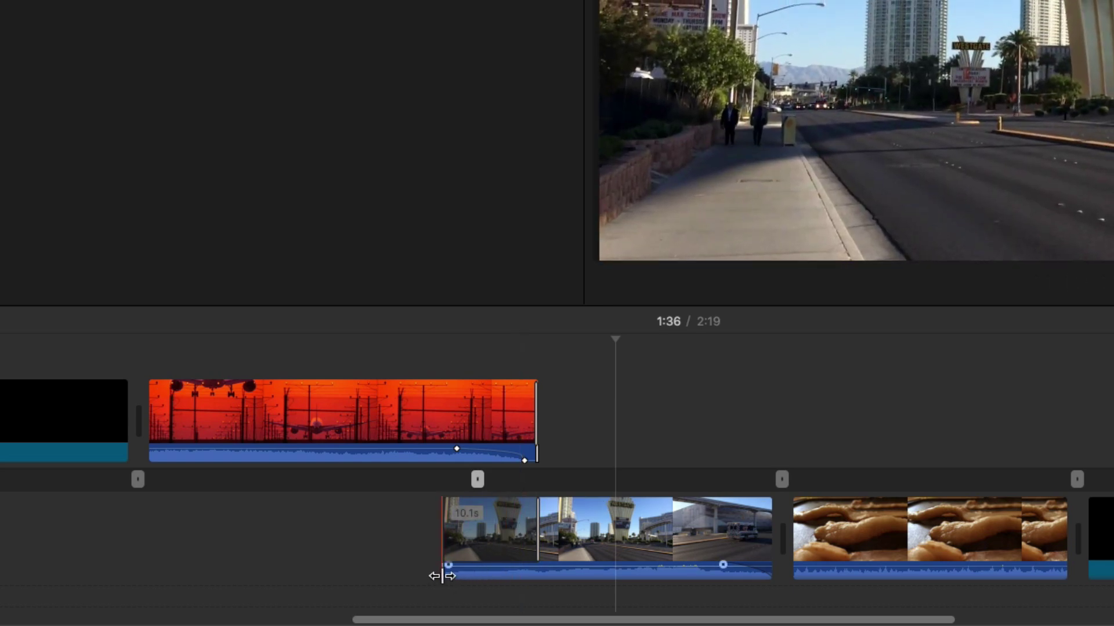
pyautogui.moveTo(442, 576); pyautogui.dragTo(457, 576)
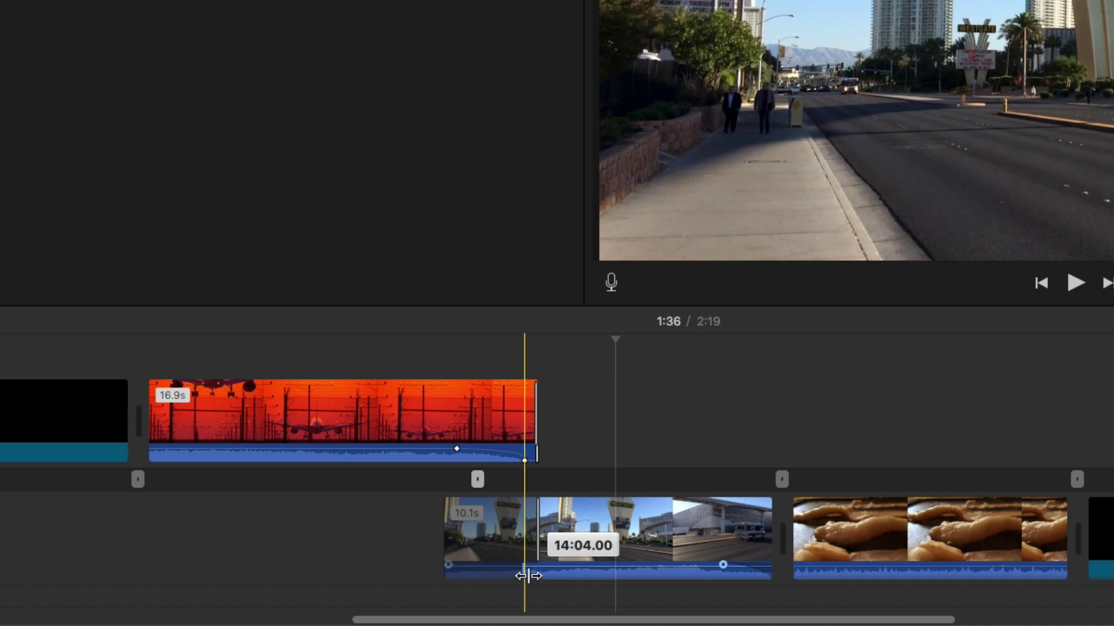
pyautogui.moveTo(528, 576); pyautogui.dragTo(422, 581)
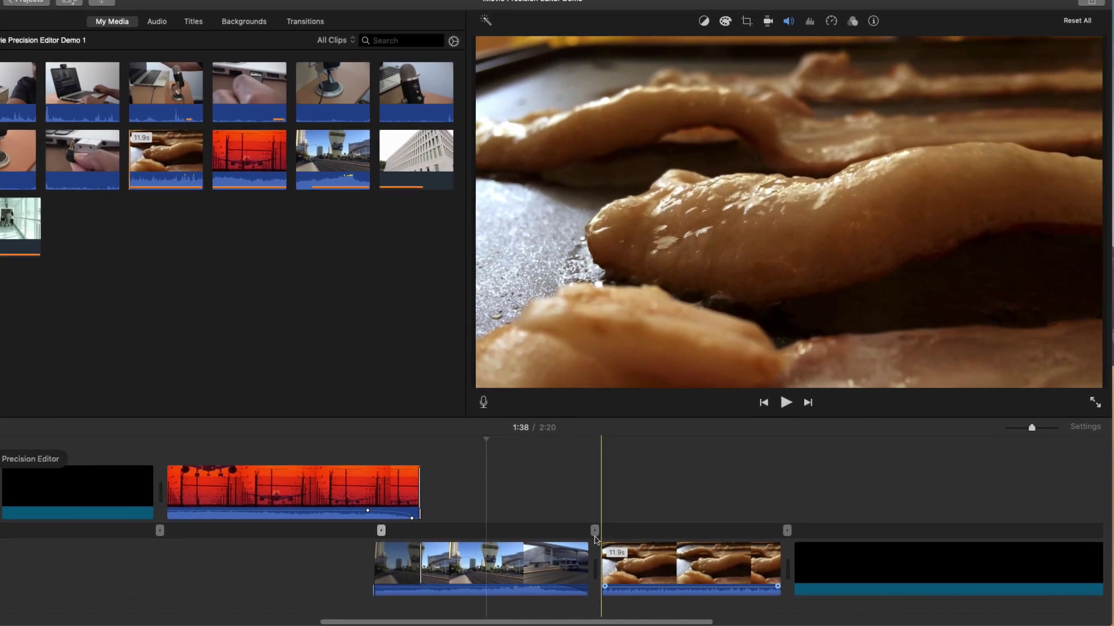
# Step: Trim the Westgate video end earlier than its audio at the bacon-clip transition for an L-cut
pyautogui.click(594, 530)
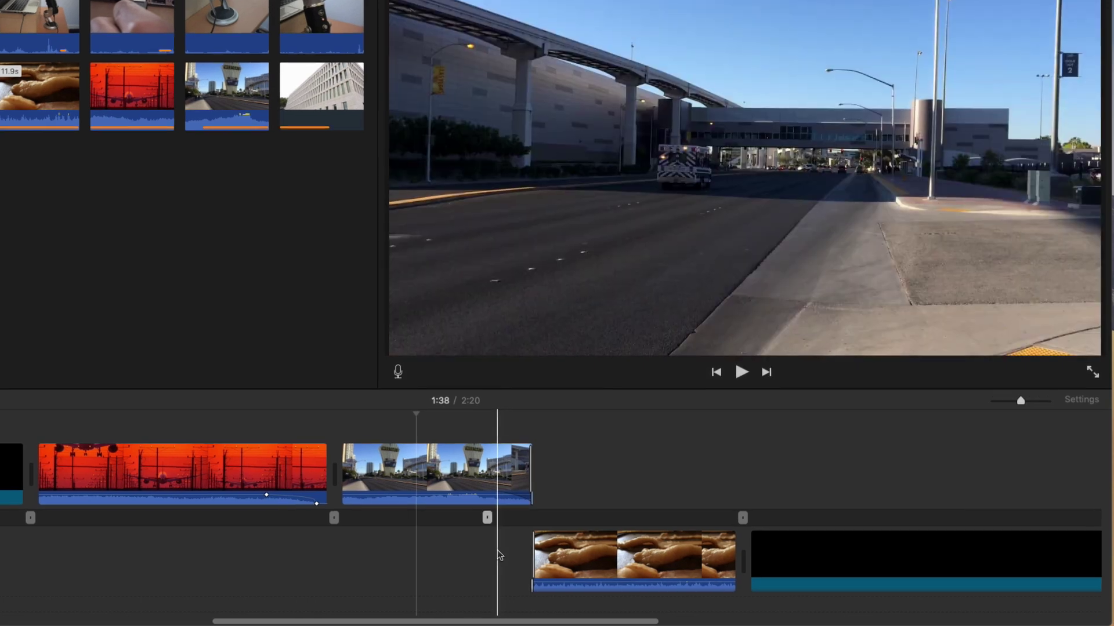
pyautogui.moveTo(516, 492)
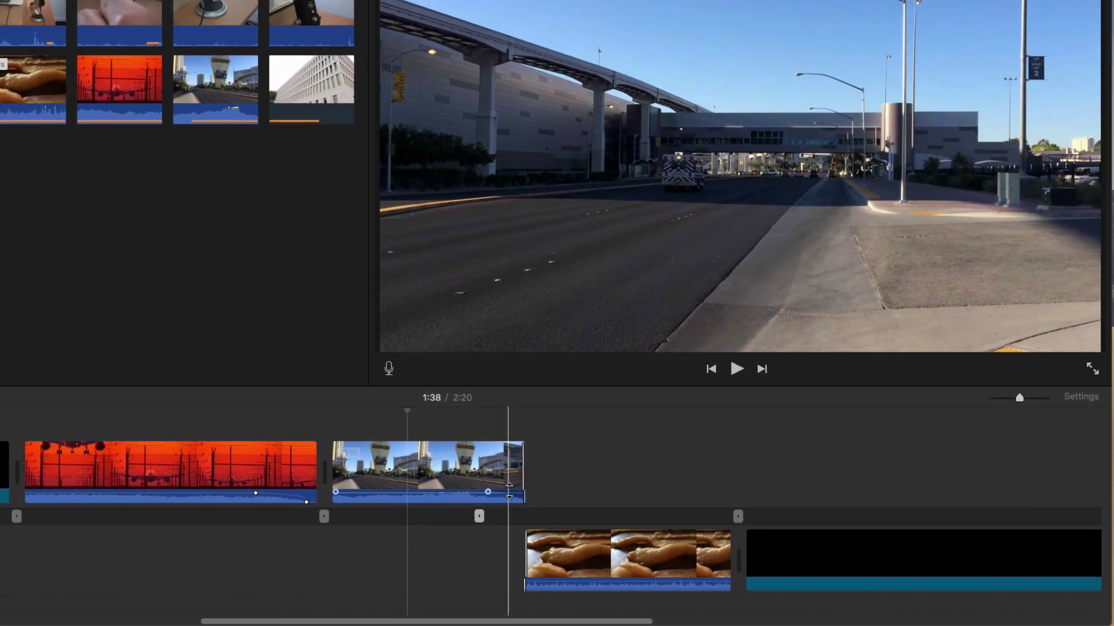
pyautogui.moveTo(523, 468); pyautogui.dragTo(477, 501)
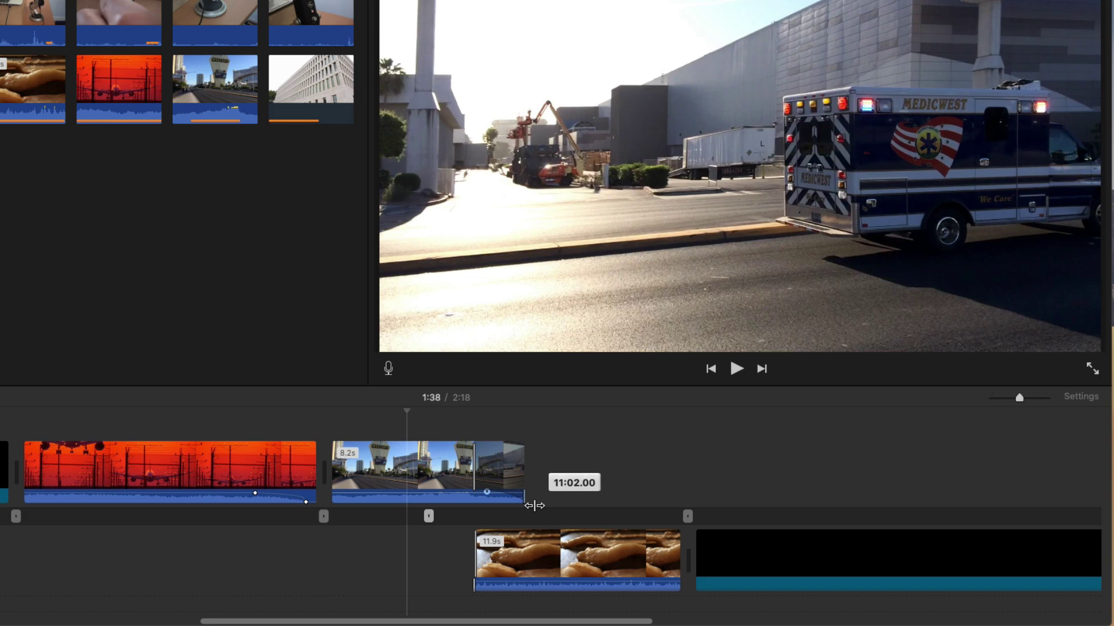
pyautogui.moveTo(533, 505); pyautogui.dragTo(535, 505)
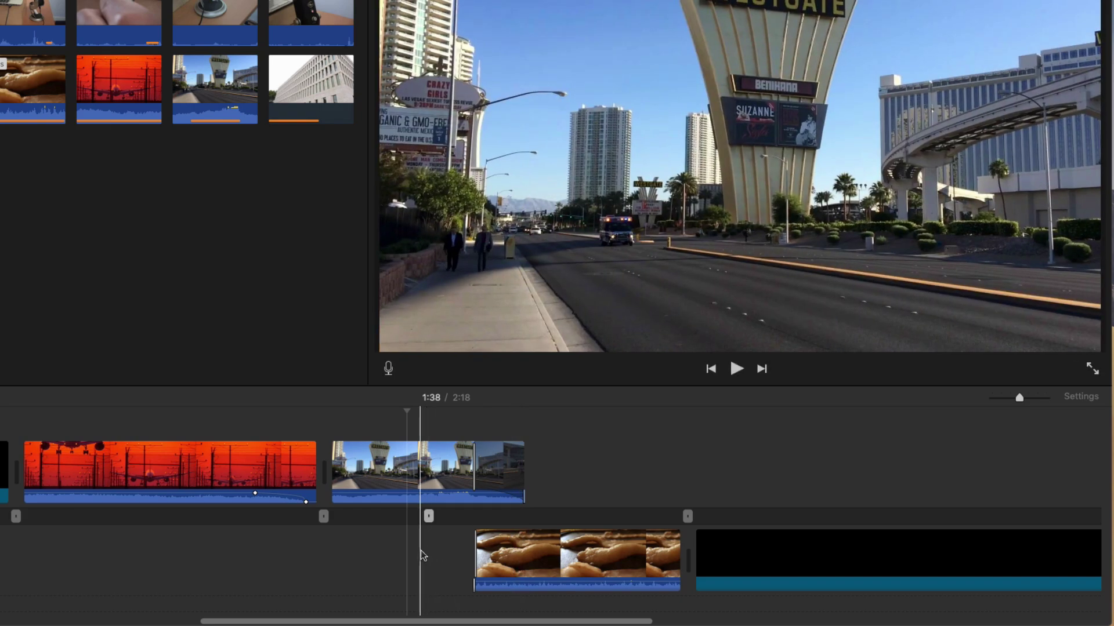
# Step: Play back the Westgate-to-bacon L-cut, replaying from just before the cut
pyautogui.press('space')
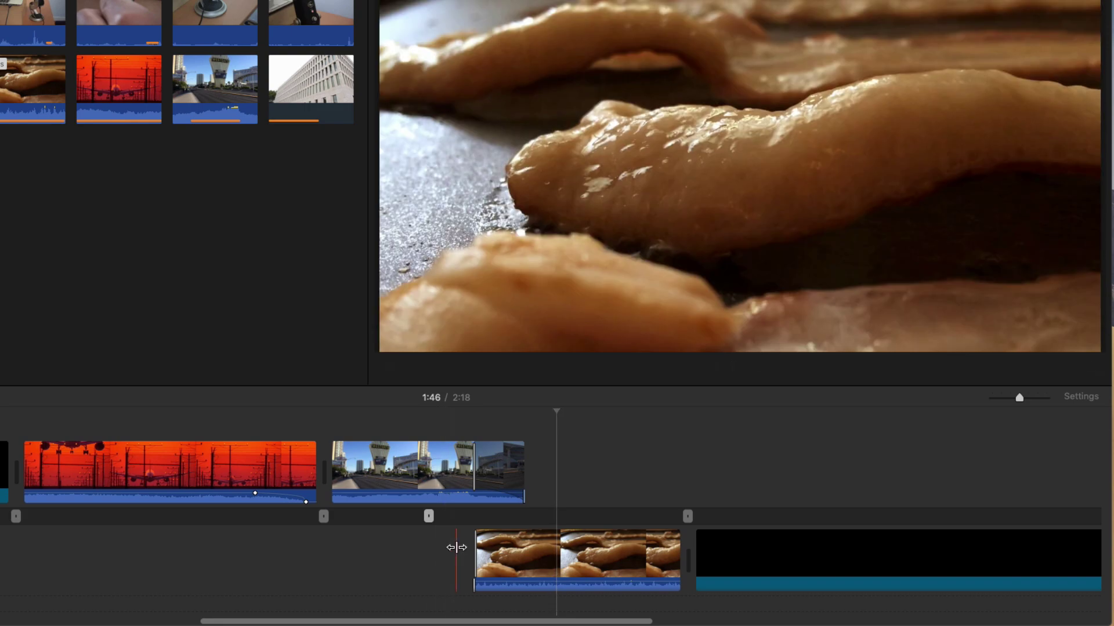
pyautogui.click(439, 553)
pyautogui.press('space')
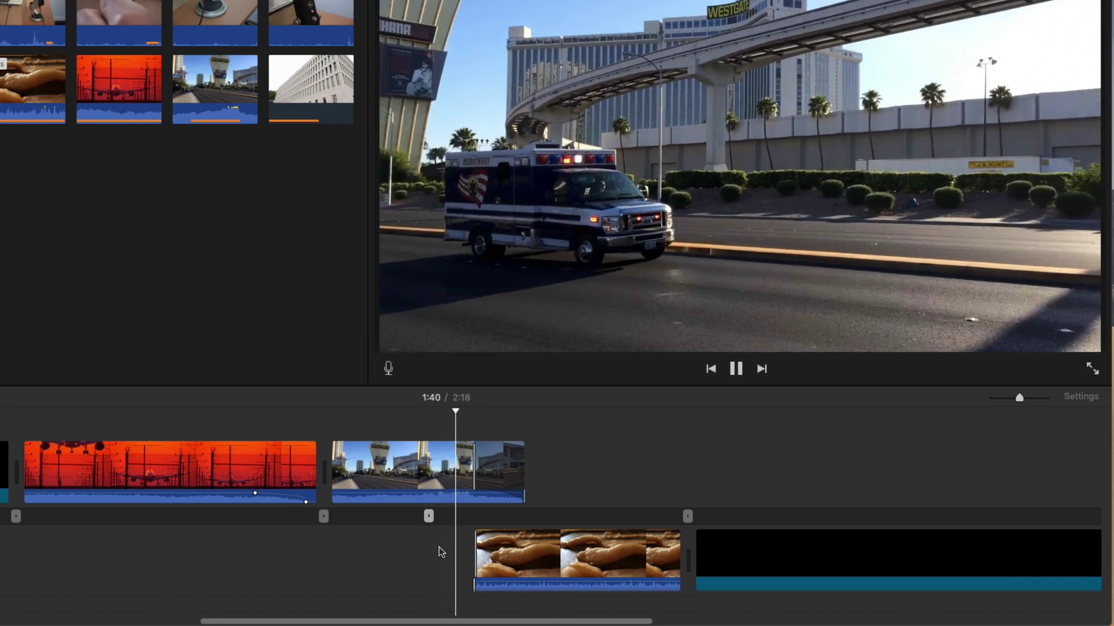